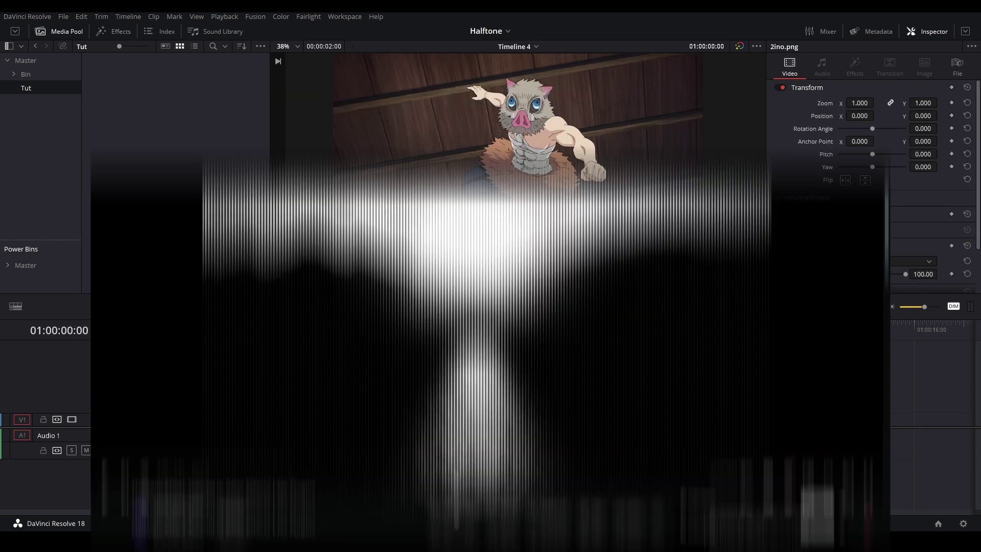
Step: Convert the 2ino.png clip on the timeline into a compound clip with the default name
left_click_drag(284, 361, 175, 415)
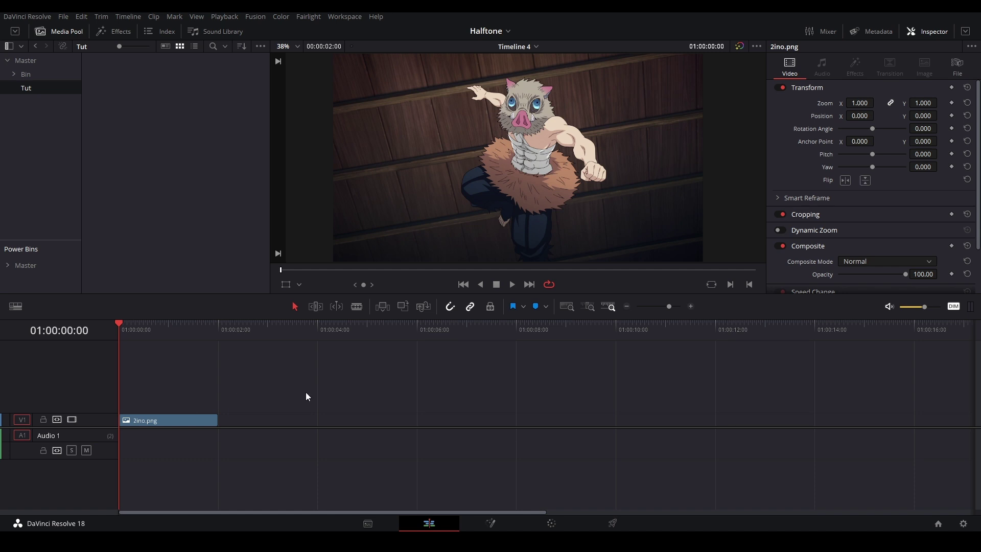
right_click(195, 416)
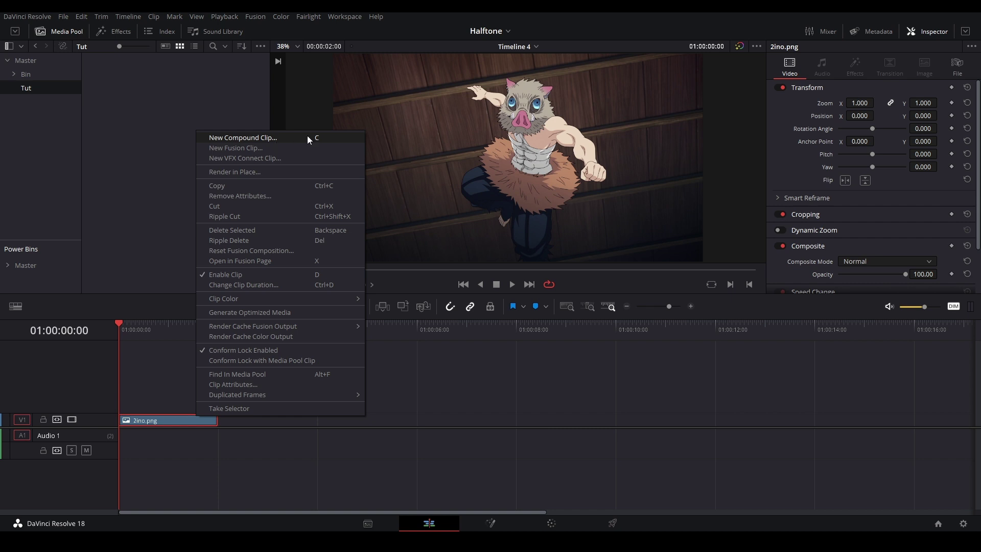
left_click(262, 139)
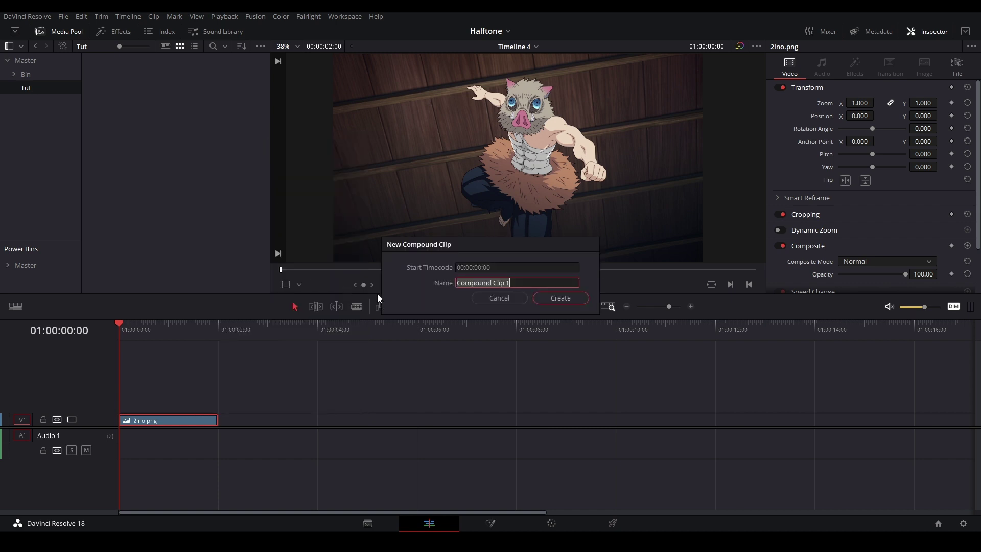
left_click(559, 297)
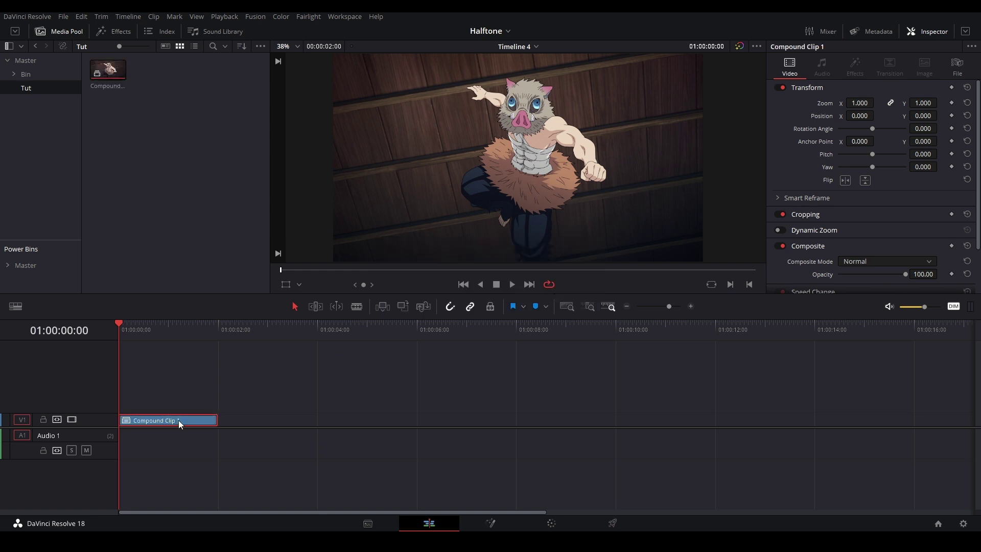
Step: Open the compound clip in the Fusion page and add an sEllipse node feeding an sRender node
left_click(490, 522)
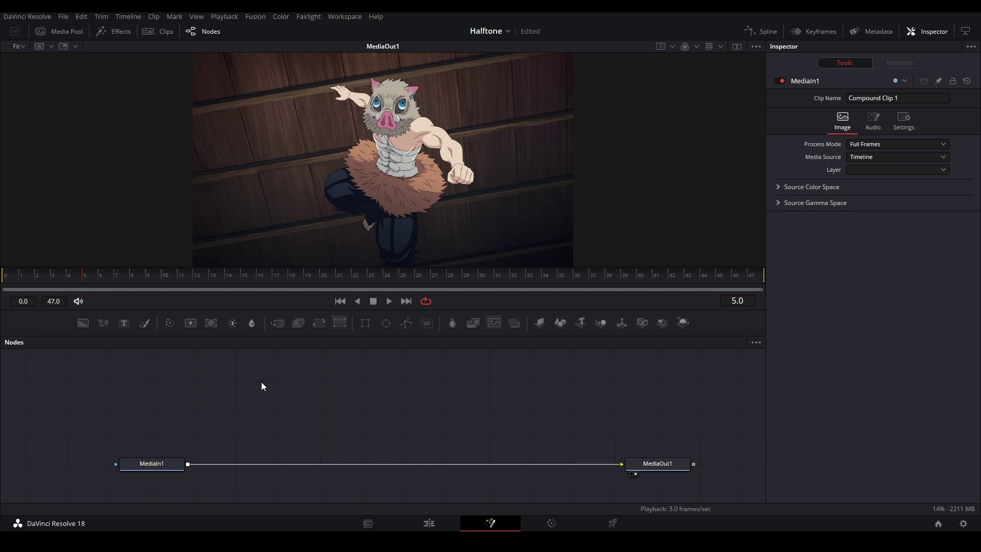
key("shift+space")
type("sell")
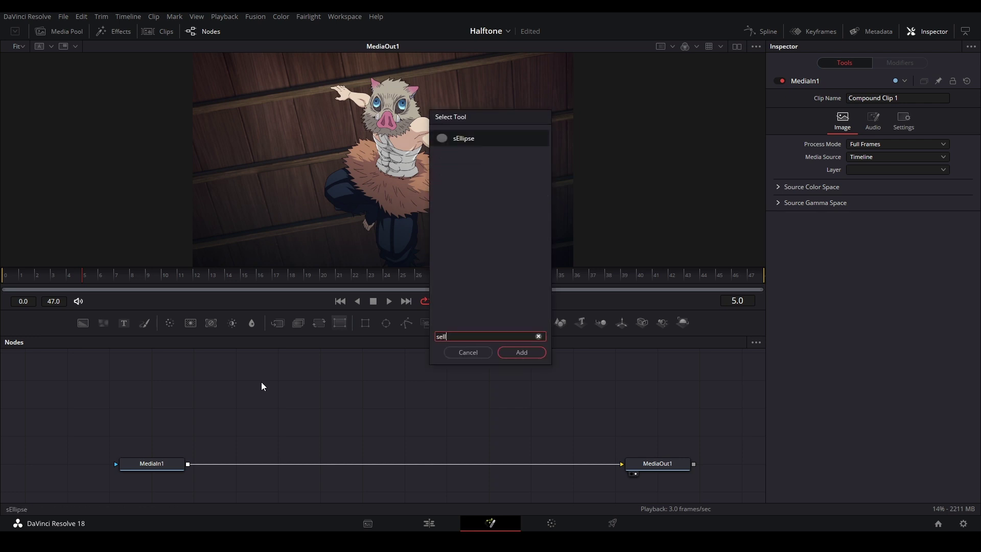
key("Return")
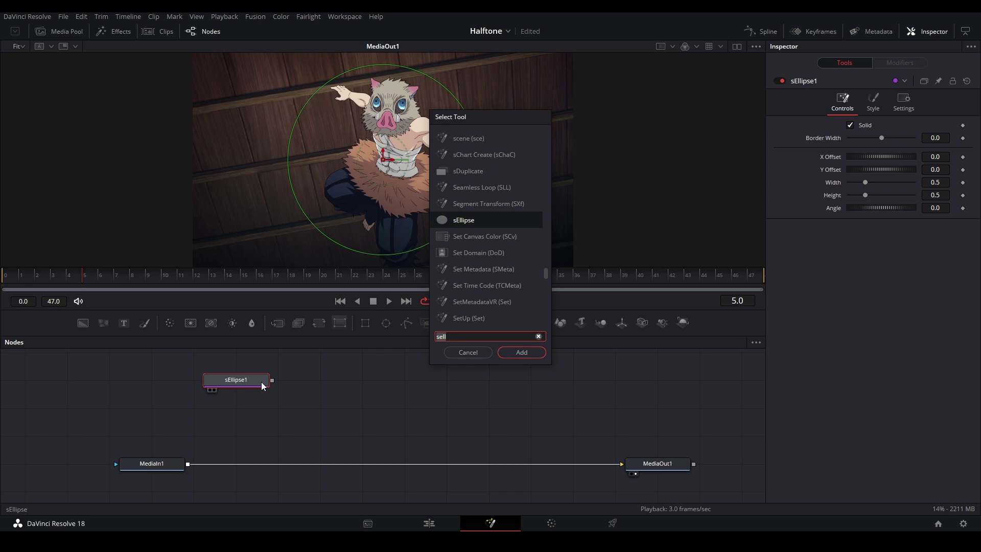
type("sren")
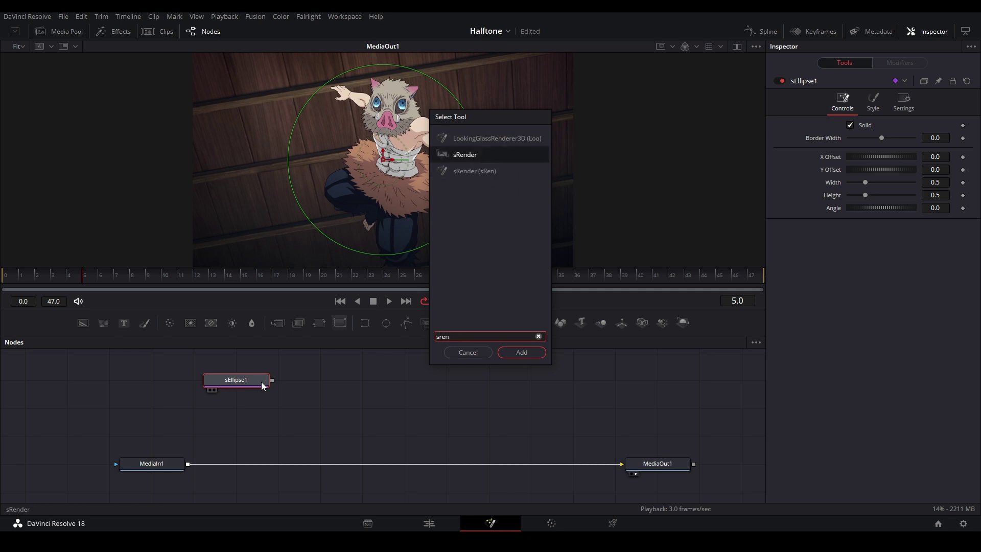
key("Return")
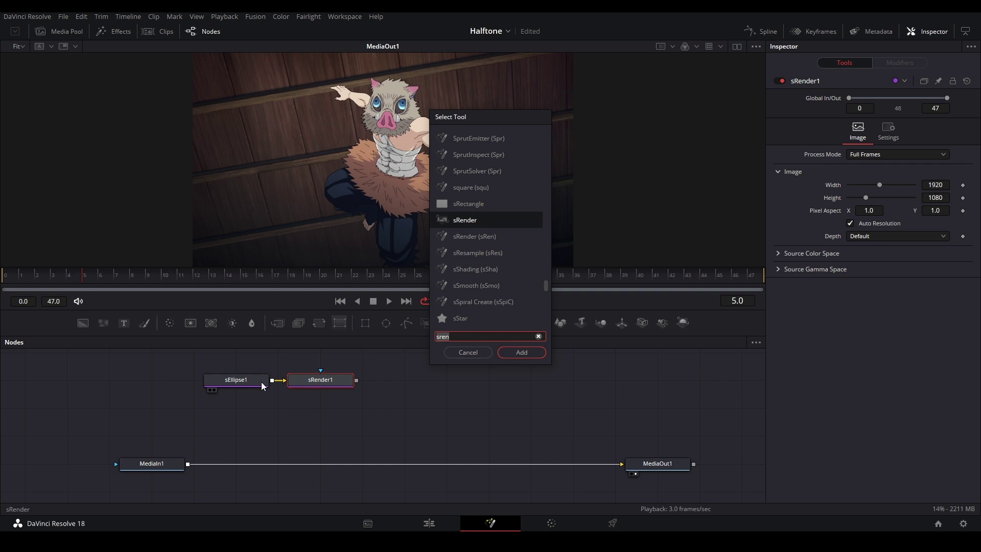
Step: Add a Transform (Xf) node after the sRender node
type("transfrom")
key("BackSpace")
key("BackSpace")
key("BackSpace")
type("orm")
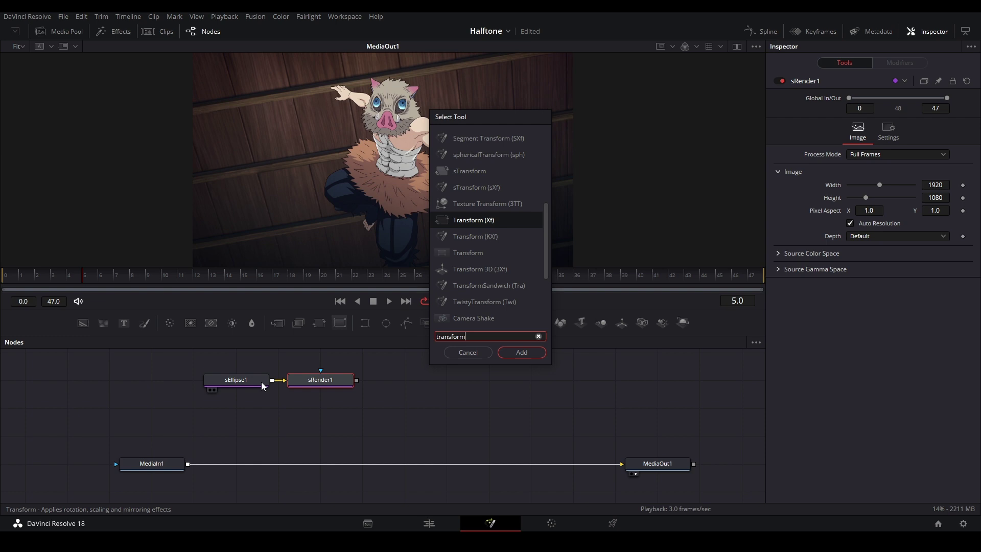
key("Return")
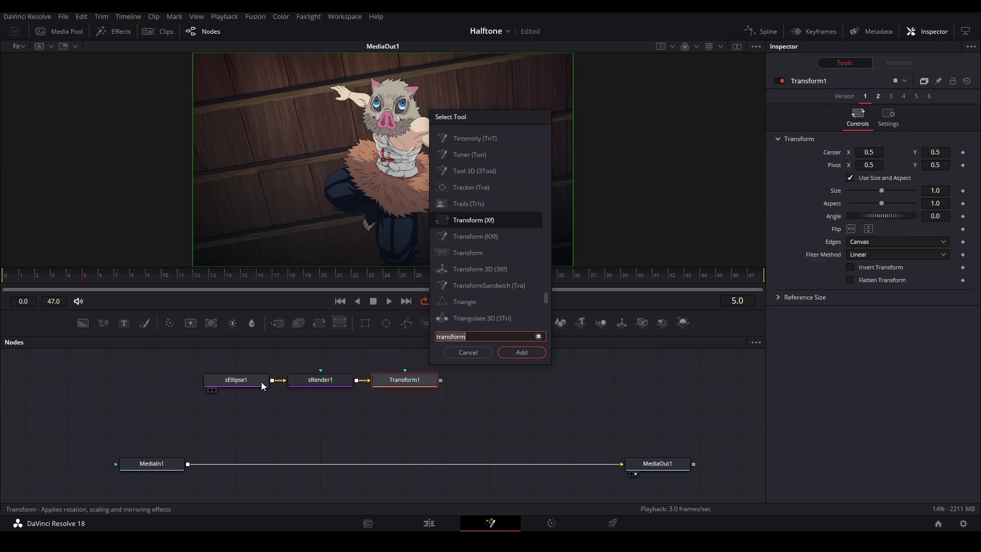
Step: Add a Crop (Crp) node after the Transform node and finish adding tools to the chain
key("BackSpace")
key("BackSpace")
key("BackSpace")
key("BackSpace")
key("BackSpace")
key("BackSpace")
key("BackSpace")
key("BackSpace")
key("BackSpace")
type("crop")
key("Return")
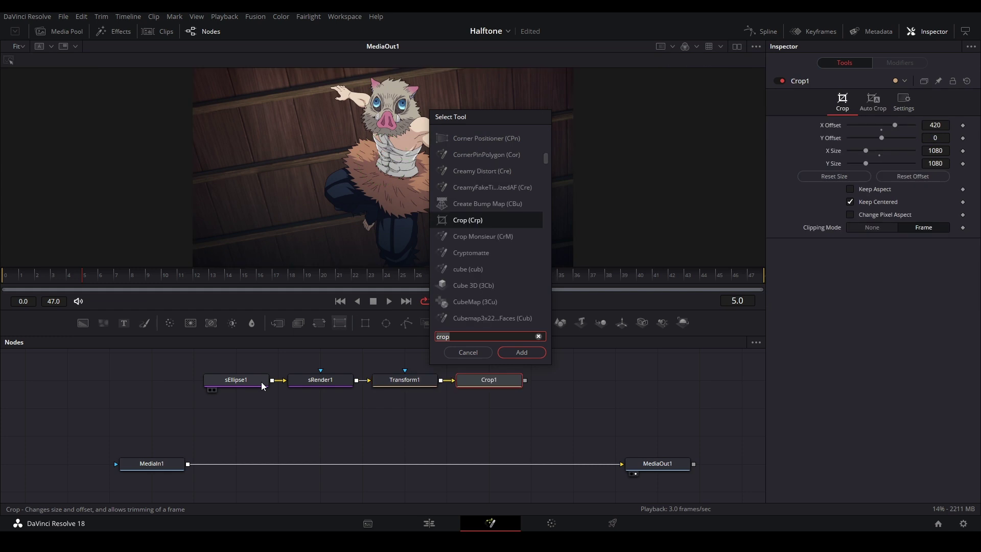
left_click(474, 349)
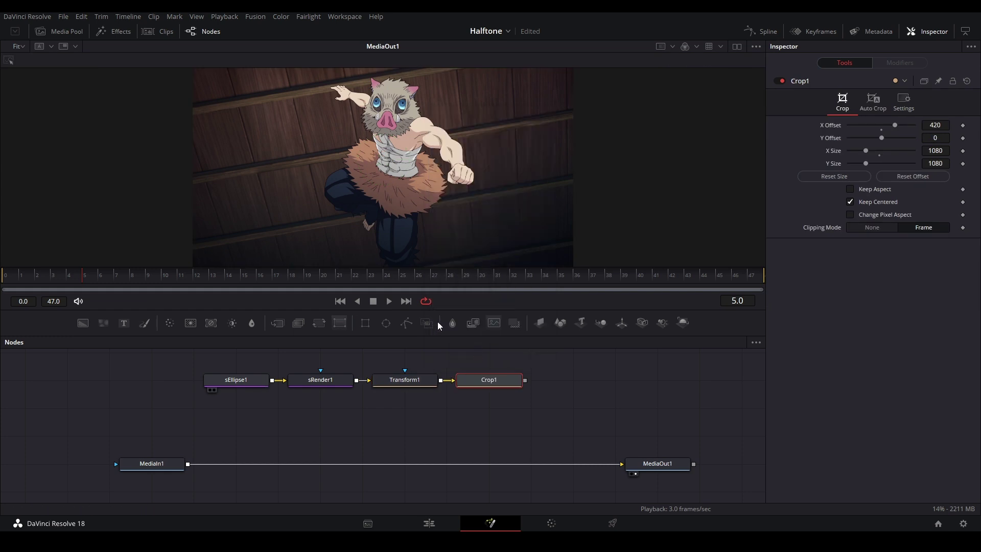
left_click(456, 418)
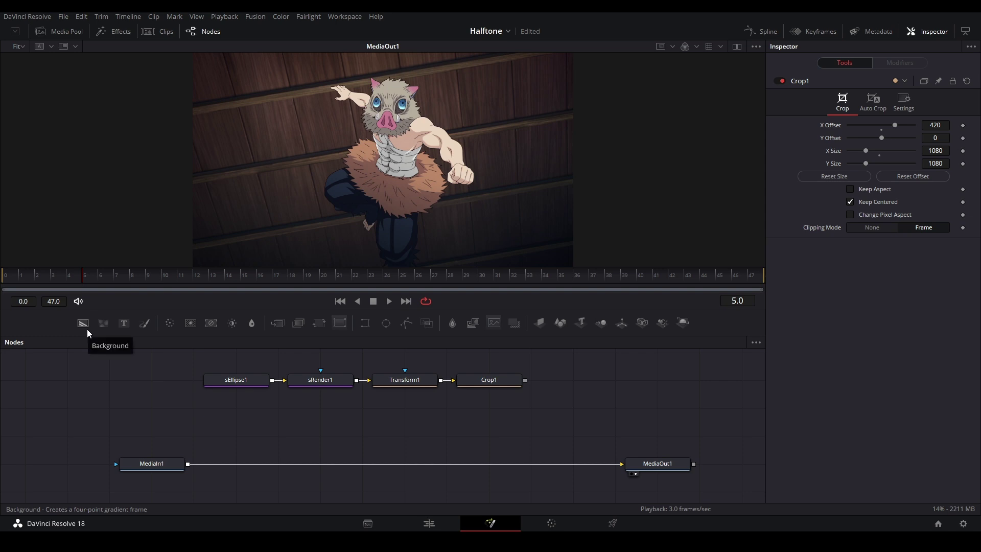
Step: Add a Background node, merge the Crop output over it, and show the Merge node in the viewer
left_click_drag(87, 329, 489, 421)
left_click_drag(543, 397, 434, 416)
left_click(451, 399)
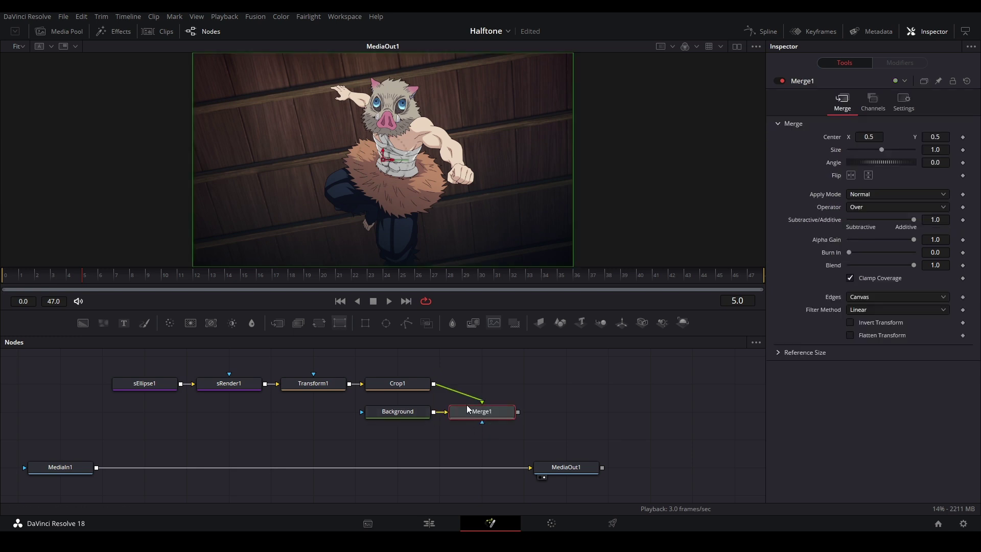
key("1")
left_click(533, 400)
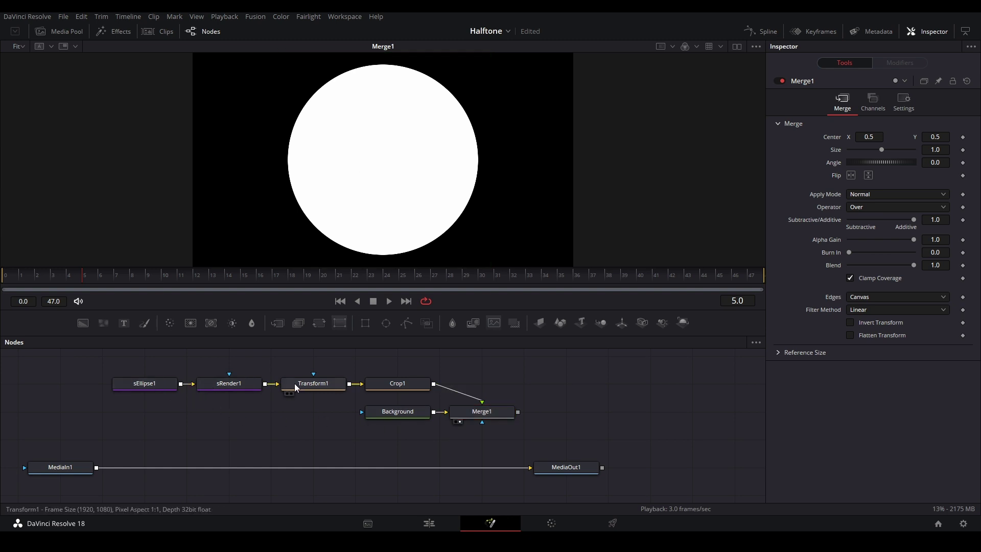
Step: Disable Auto Resolution on the sRender node, set its width to 1080, and view its output
left_click(247, 382)
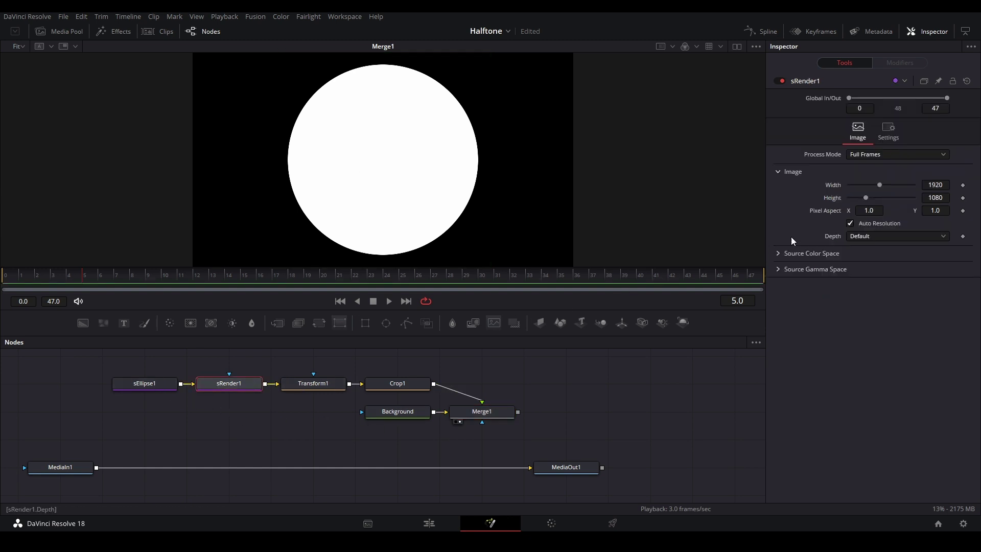
left_click(850, 222)
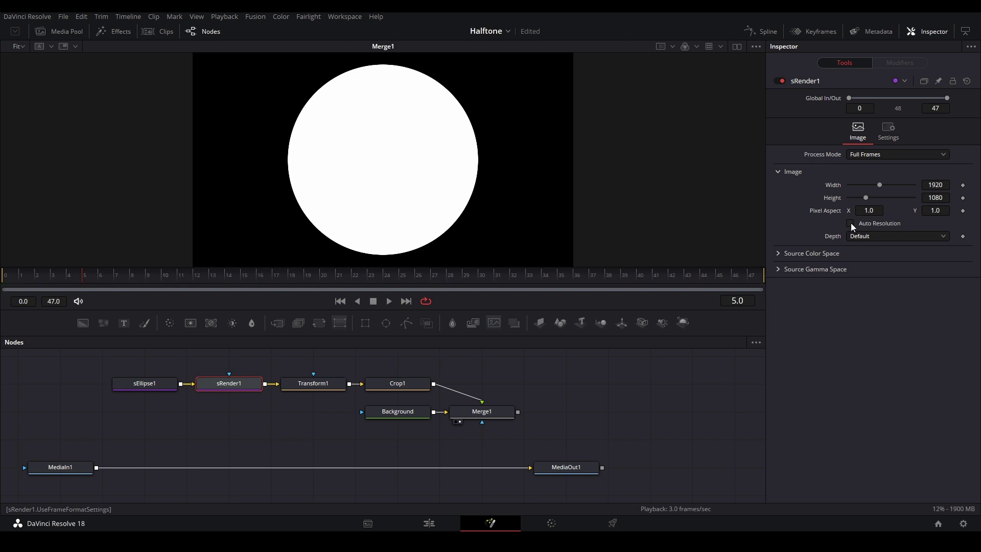
left_click(935, 184)
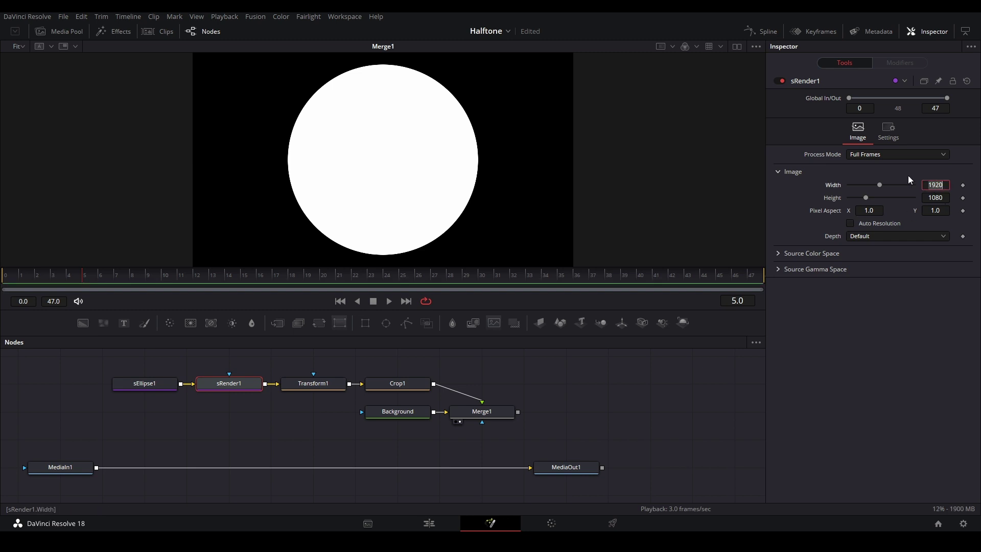
type("1080")
key("Return")
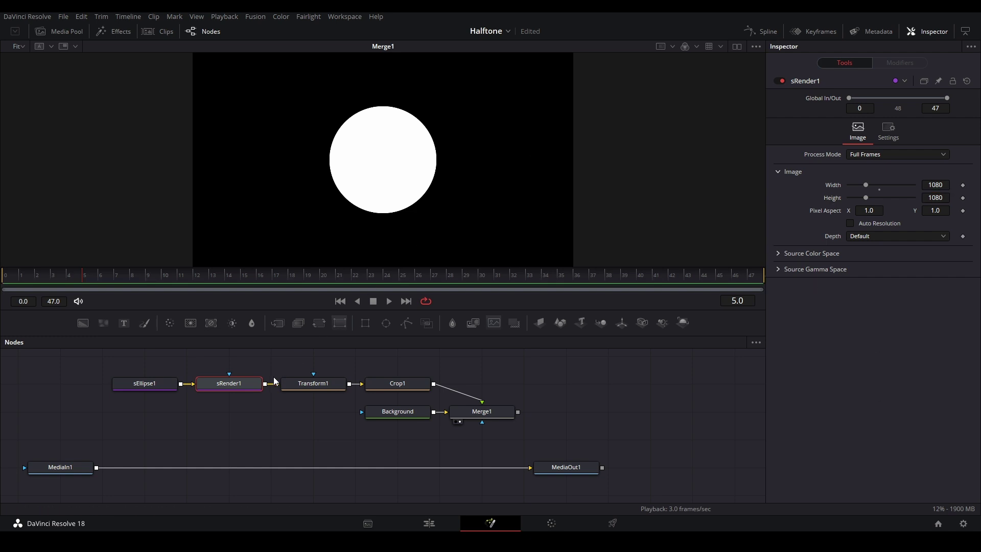
key("2")
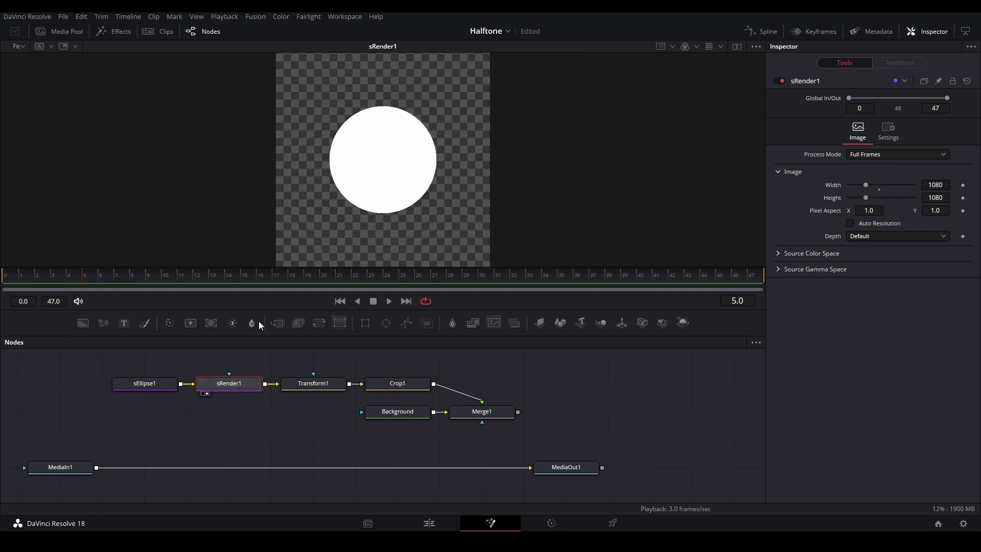
left_click_drag(367, 192, 360, 218)
left_click_drag(443, 118, 398, 139)
left_click_drag(382, 83, 439, 130)
scroll(451, 132, "down", 1)
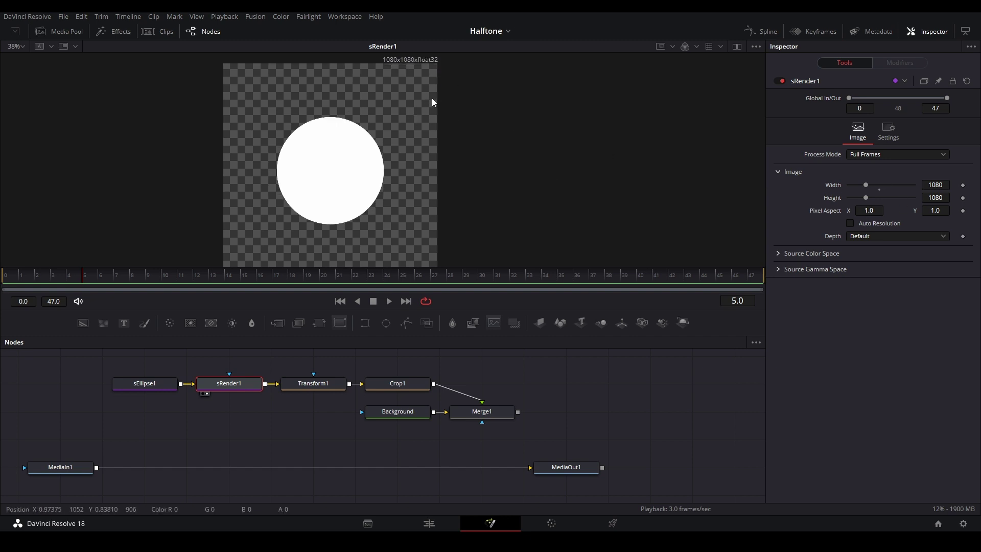
key("shift+f")
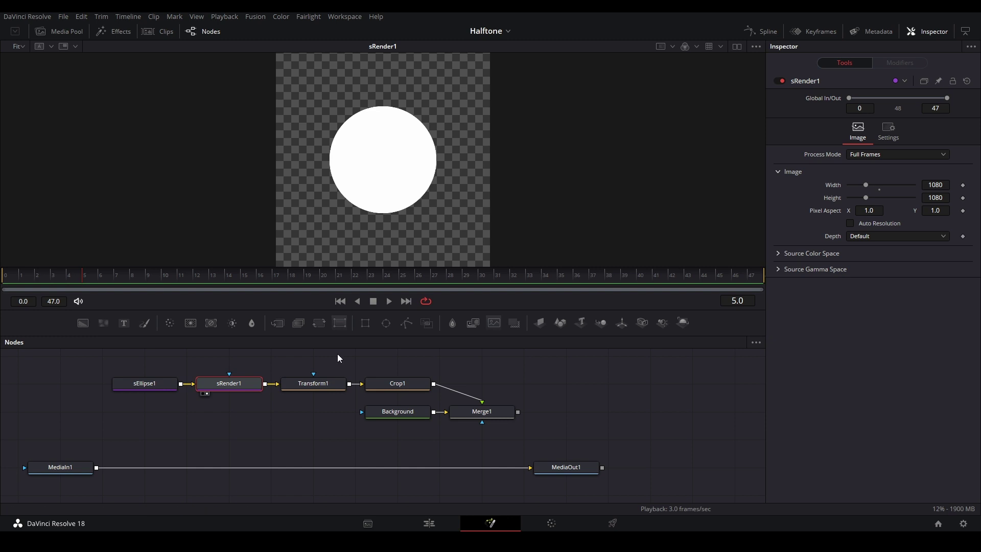
Step: Set the Transform node's Edges mode to Mirror
left_click(314, 391)
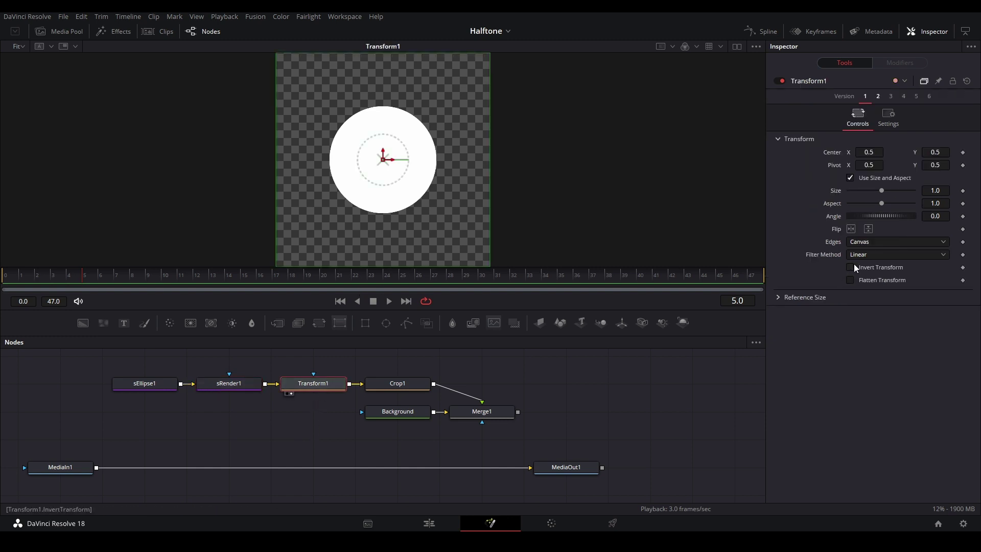
left_click(863, 241)
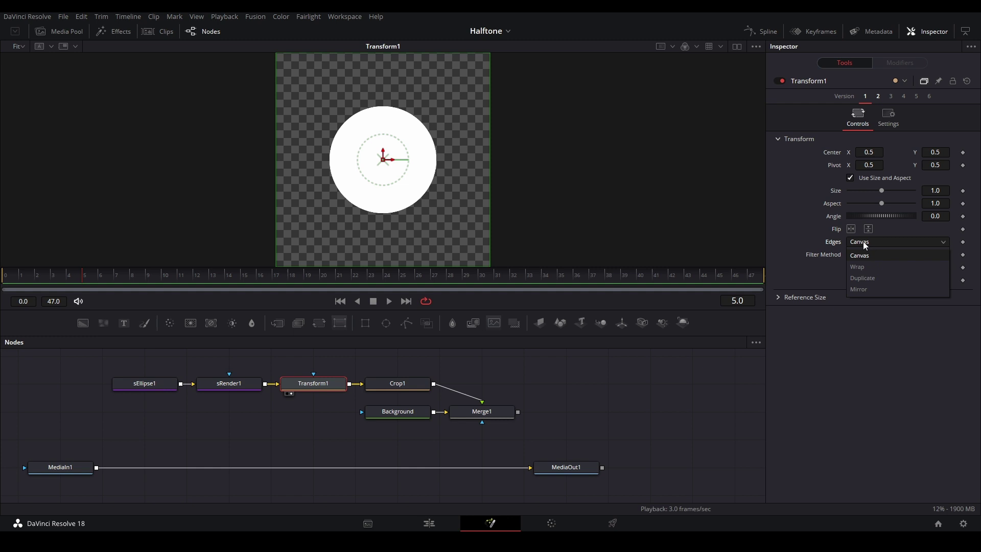
left_click(877, 289)
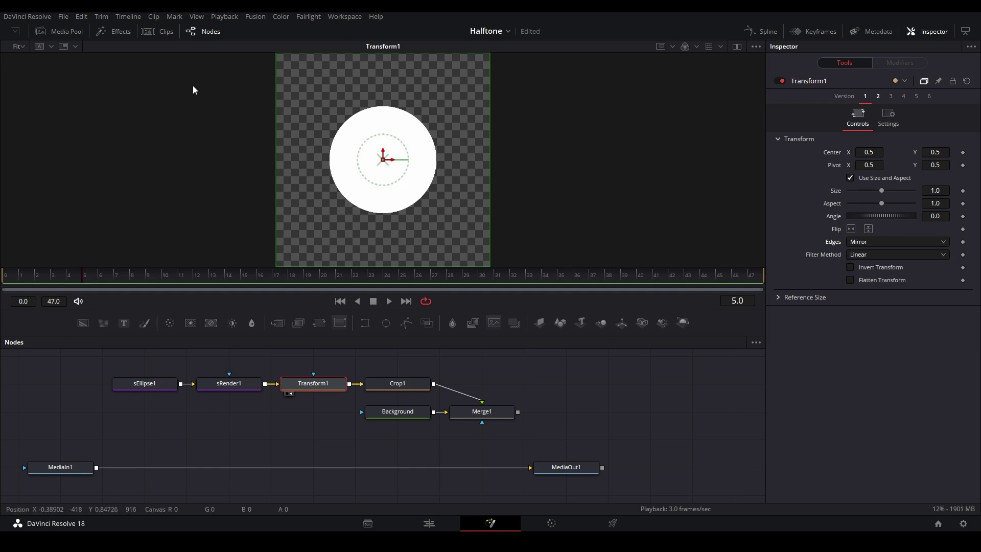
Step: Set the Crop node's X Size to 1920
left_click(417, 389)
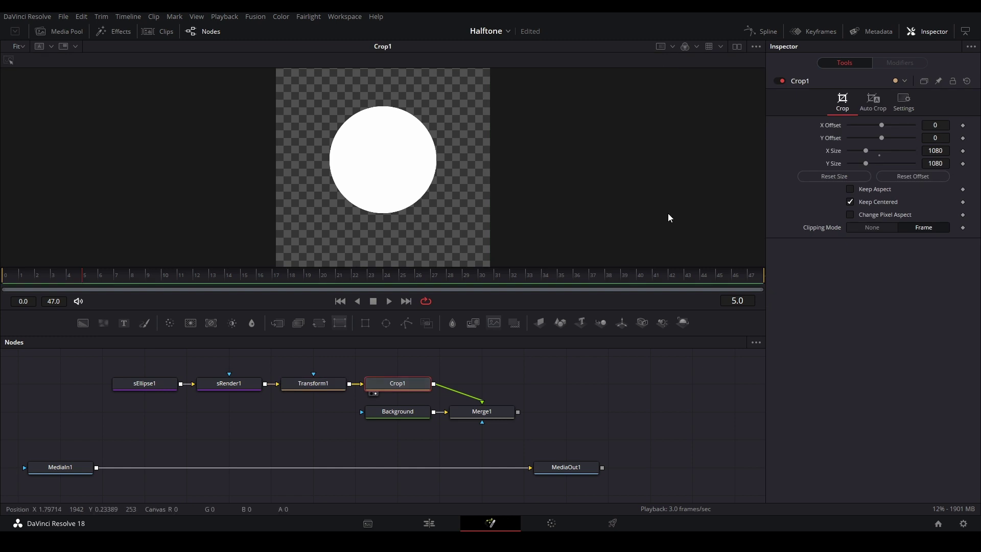
left_click(934, 150)
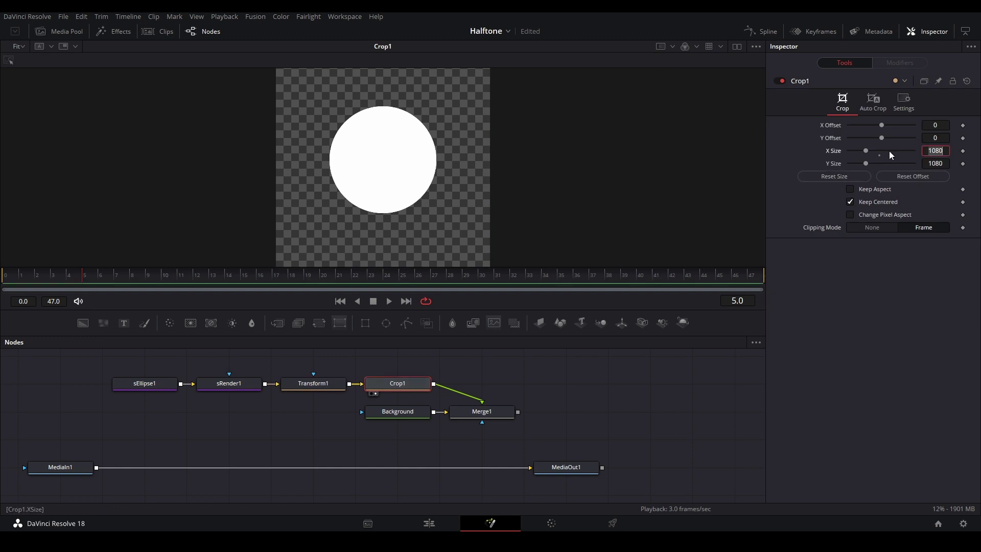
type("1920")
key("Return")
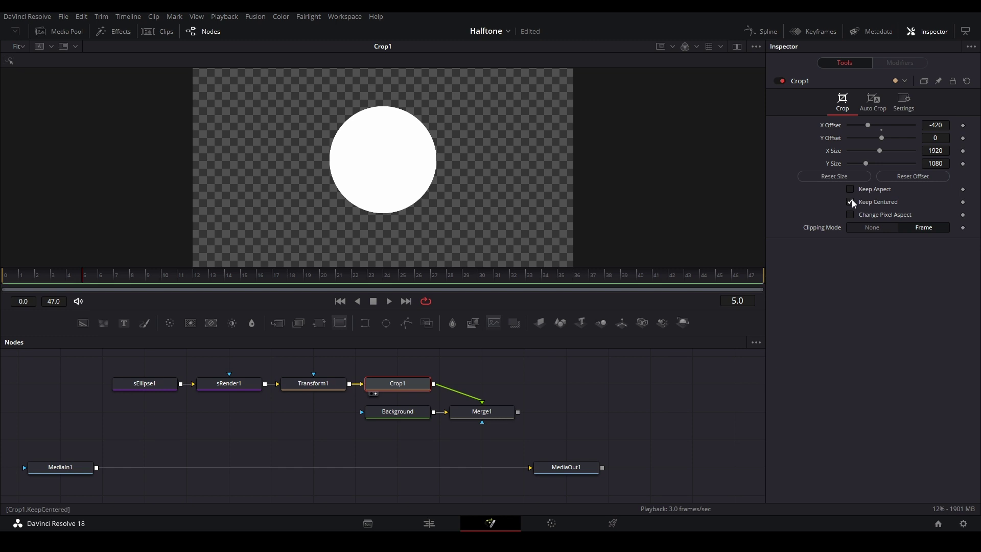
Step: Reduce the Transform node's Size to 0.015 so the circle repeats as a fine dot grid
scroll(388, 174, "down", 3)
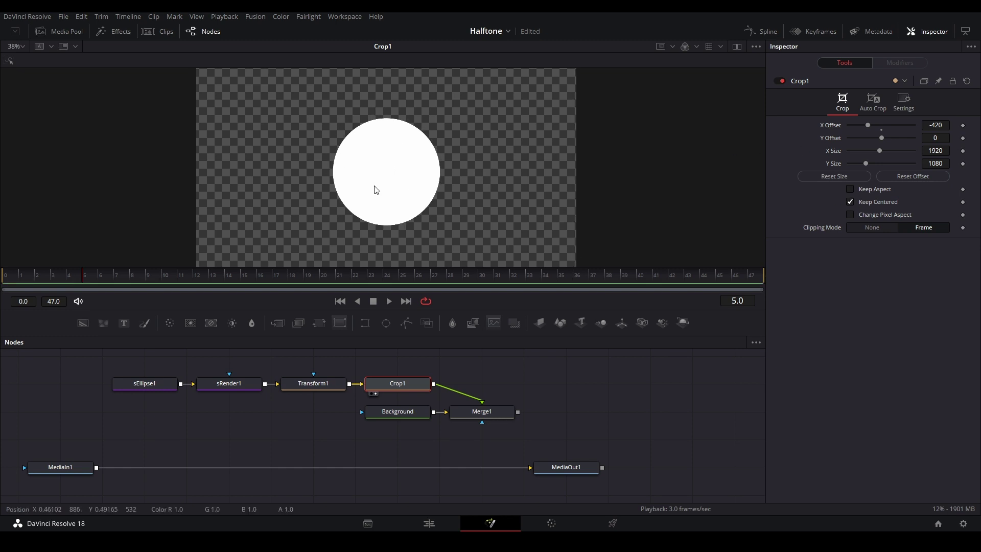
left_click(327, 382)
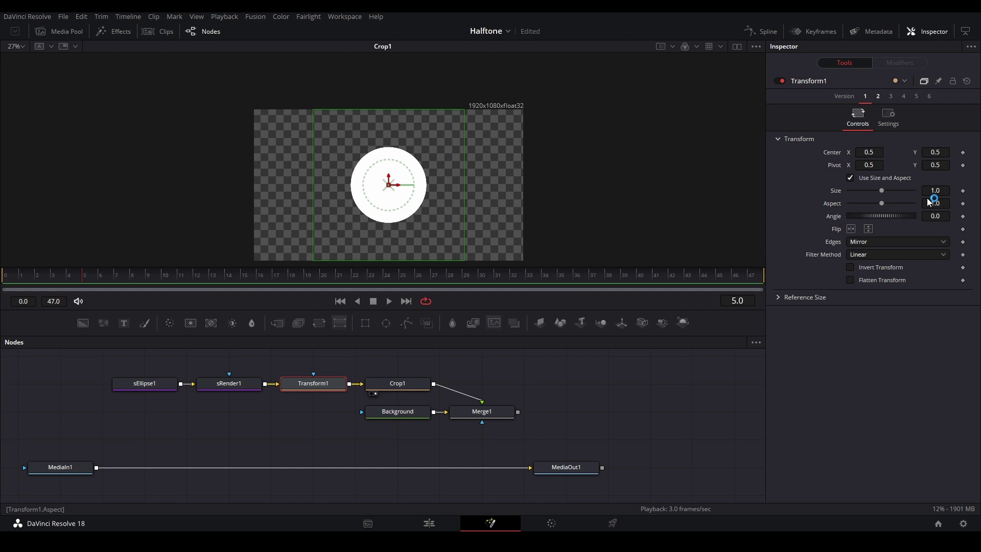
left_click_drag(938, 192, 493, 229)
scroll(437, 203, "down", 1)
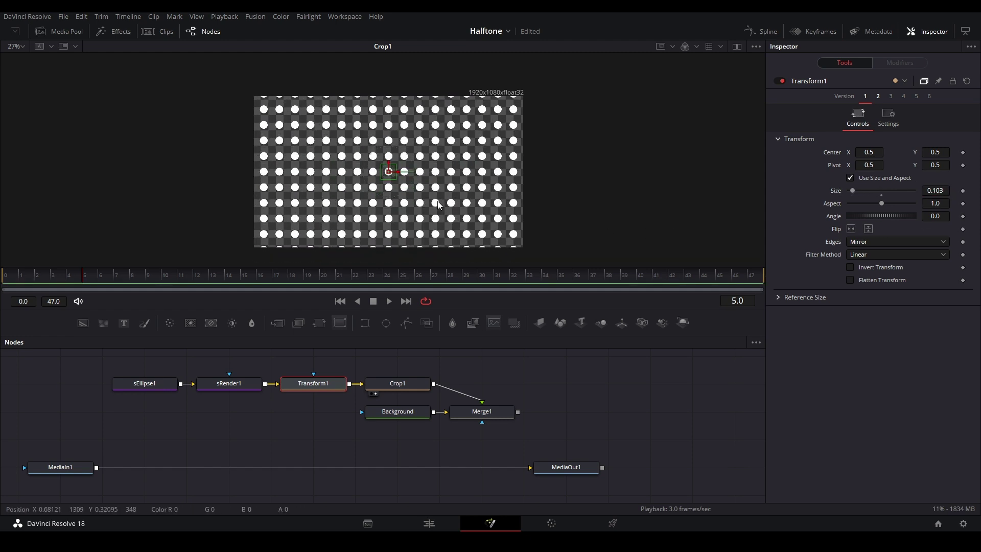
left_click_drag(942, 189, 888, 191)
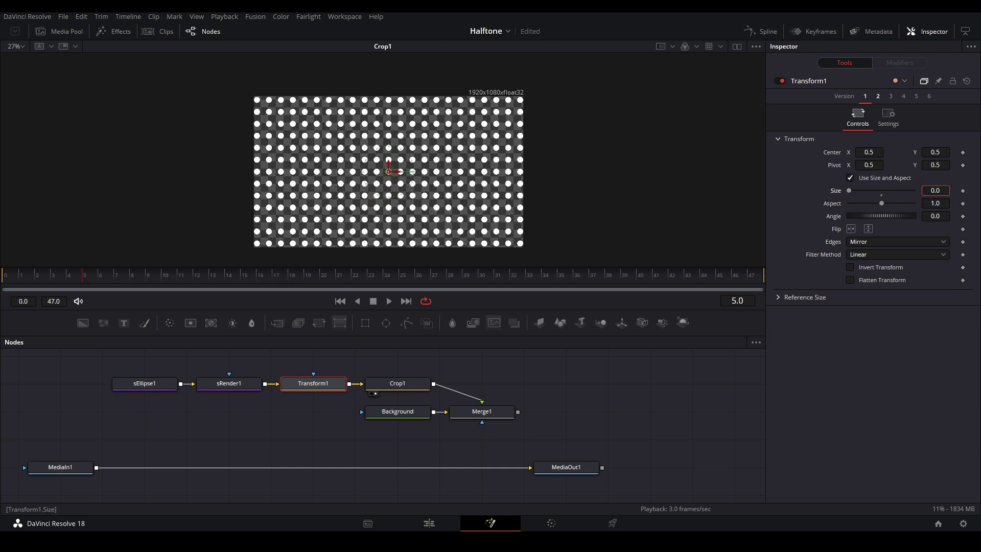
type("15")
key("Return")
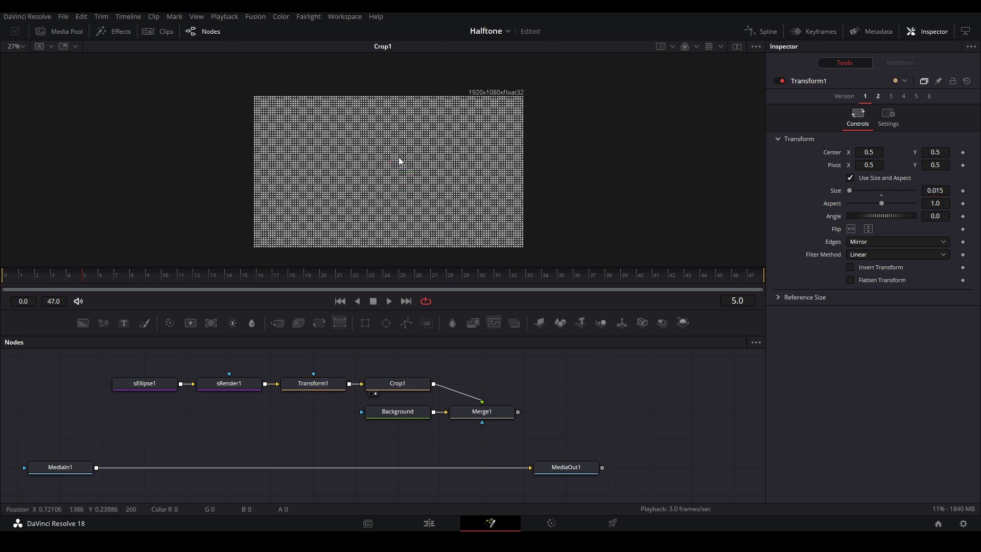
key("ctrl+f")
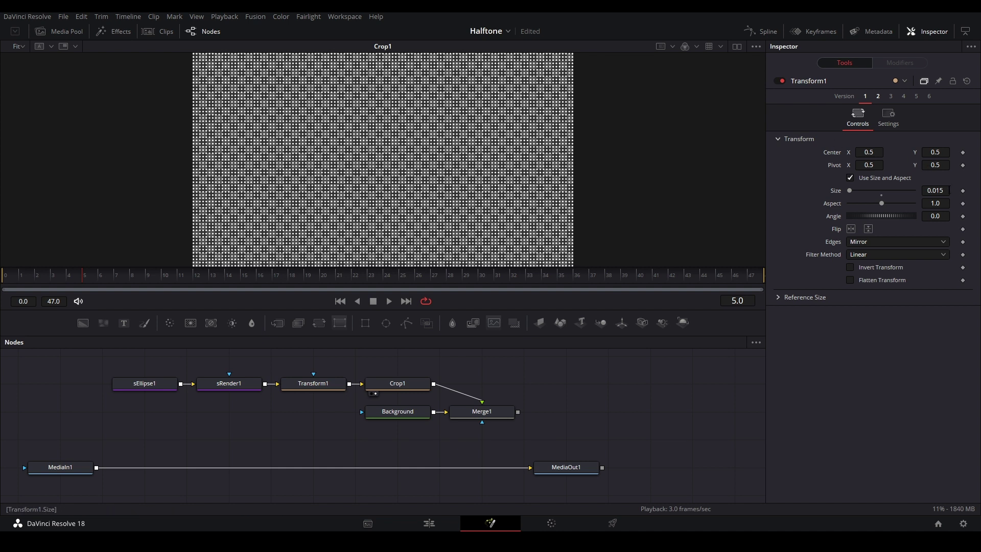
Step: Reduce the Transform node's Size to 0.01 for an even finer dot grid
mouse_move(943, 191)
left_mouse_down()
mouse_move(920, 190)
mouse_move(939, 190)
left_mouse_up()
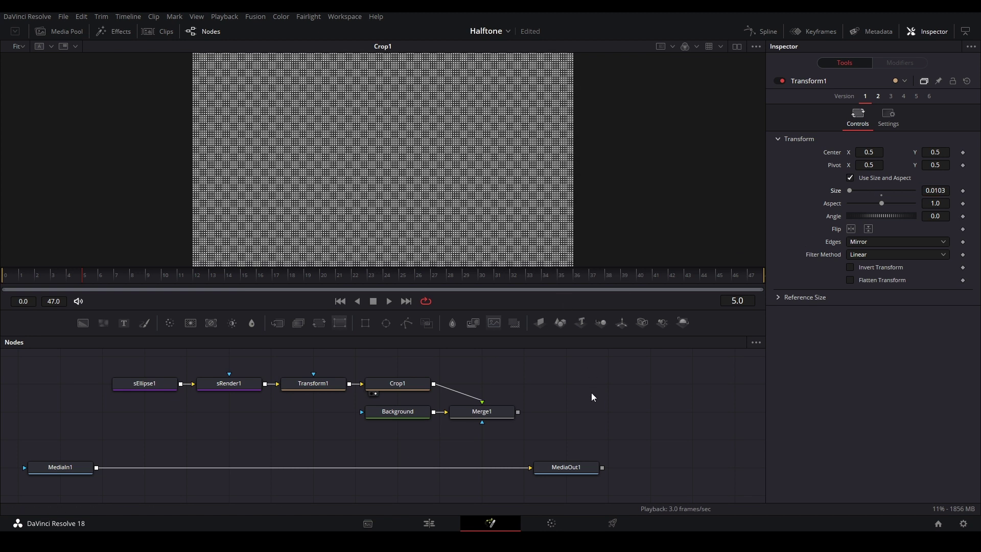
left_click(947, 190)
key("BackSpace")
key("Return")
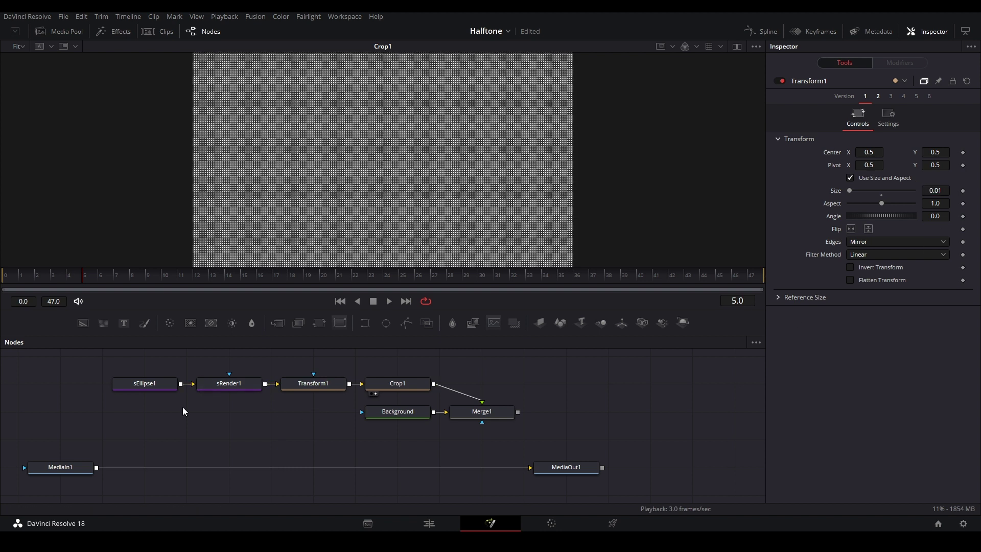
Step: Change the sEllipse node's style color to black
left_click(156, 388)
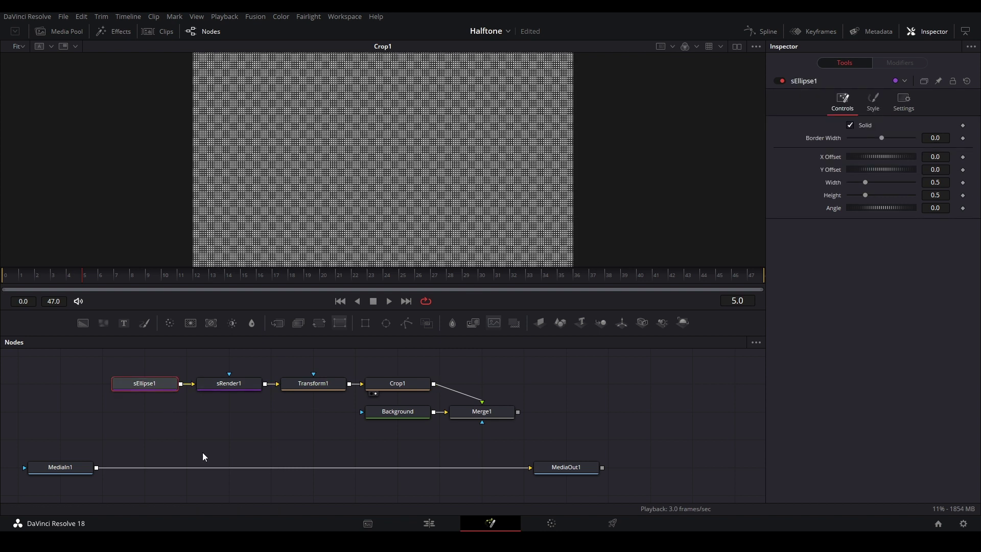
left_click(878, 99)
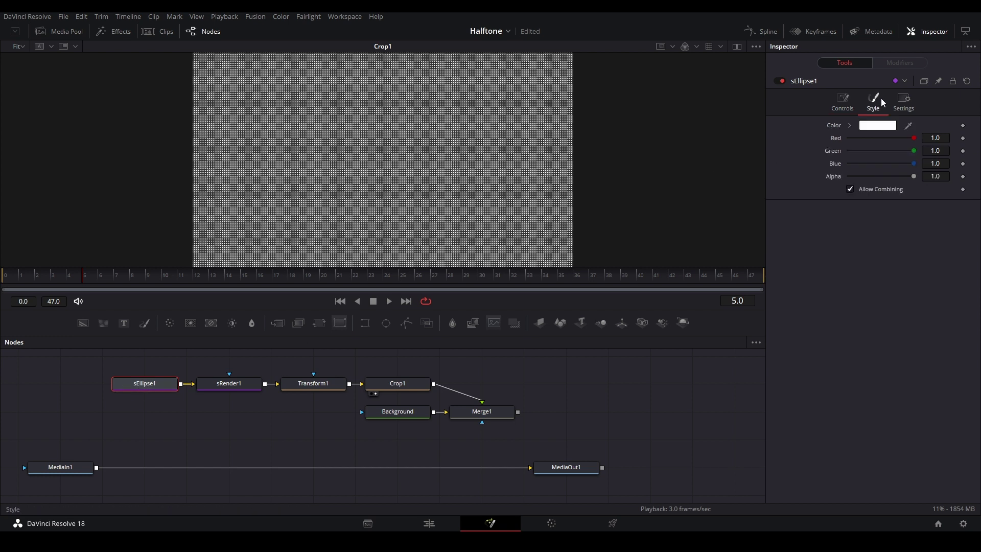
left_click(851, 126)
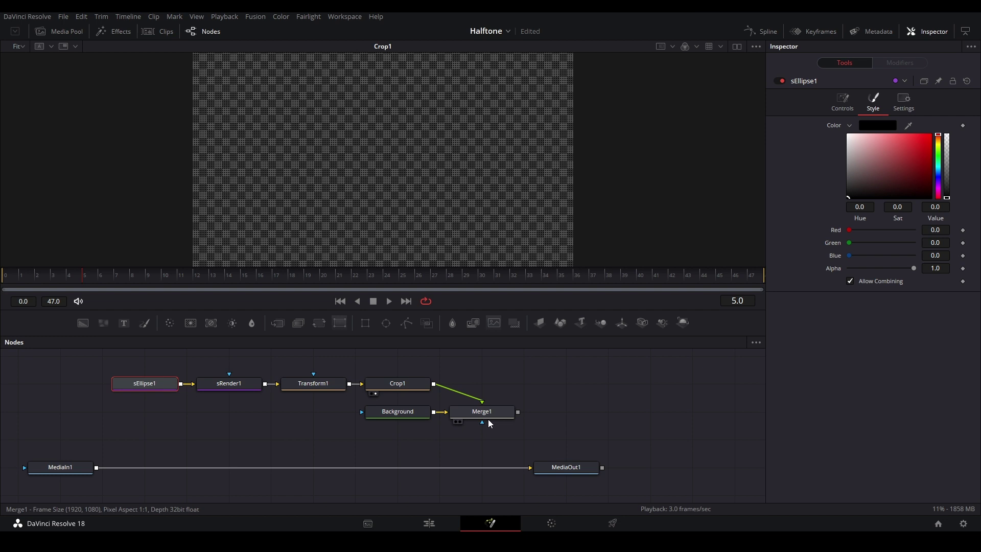
Step: View the Merge node's output and set the Background node's color to white
left_click(485, 416)
key("1")
left_click(413, 415)
key("1")
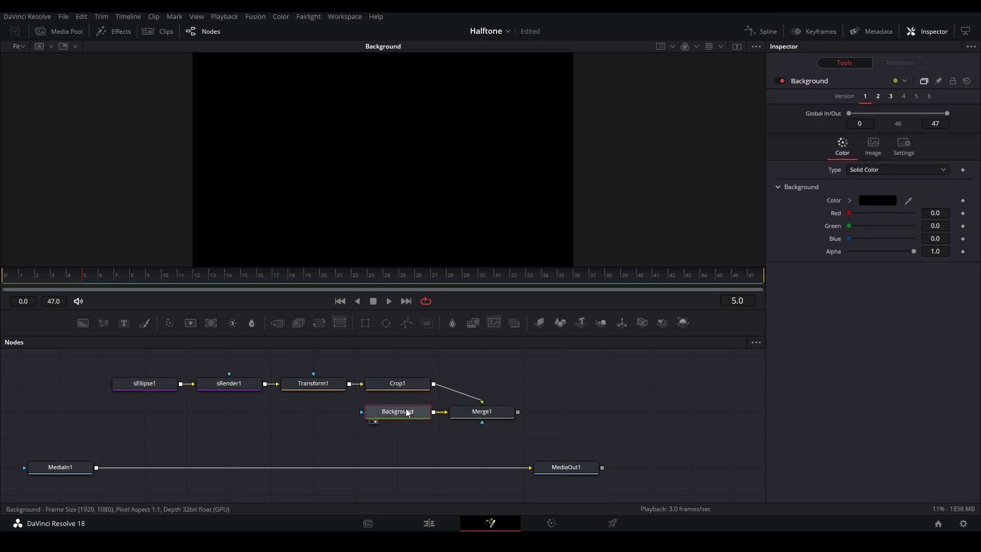
left_click(491, 416)
key("1")
left_click(403, 416)
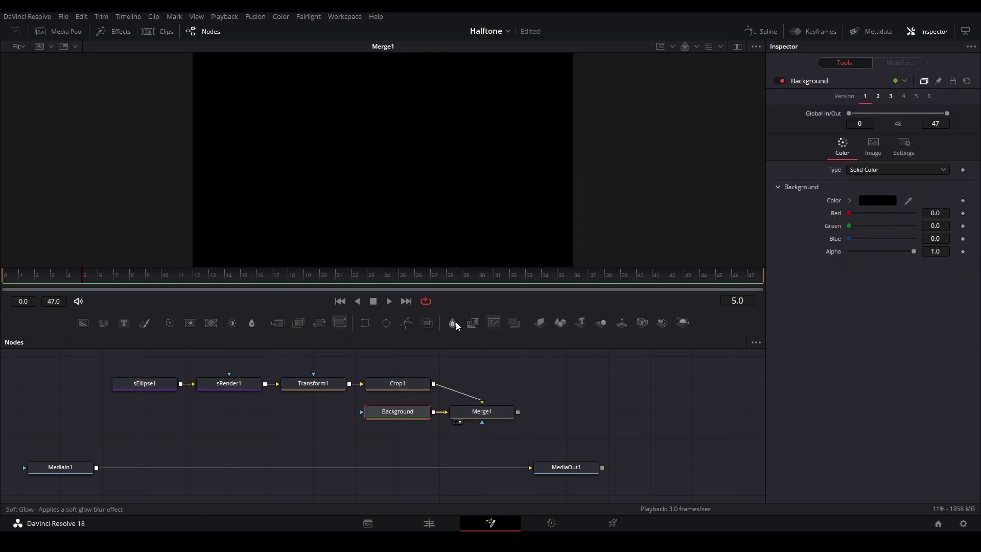
left_click(848, 201)
left_click_drag(860, 238, 724, 133)
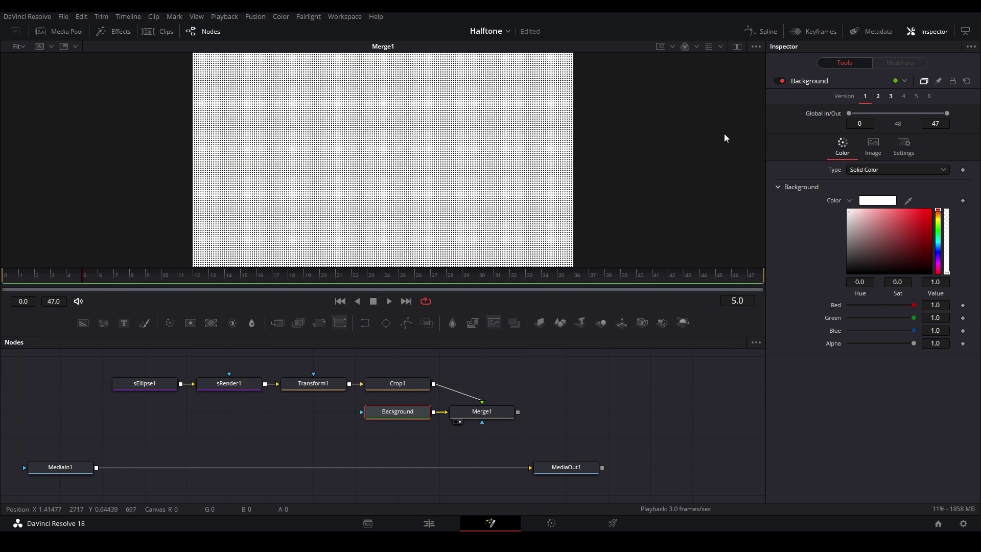
Step: Shift the dot pattern nodes to make room, then add a VariBlur node fed by the Merge node's output
left_click(532, 392)
left_click_drag(114, 373, 305, 398)
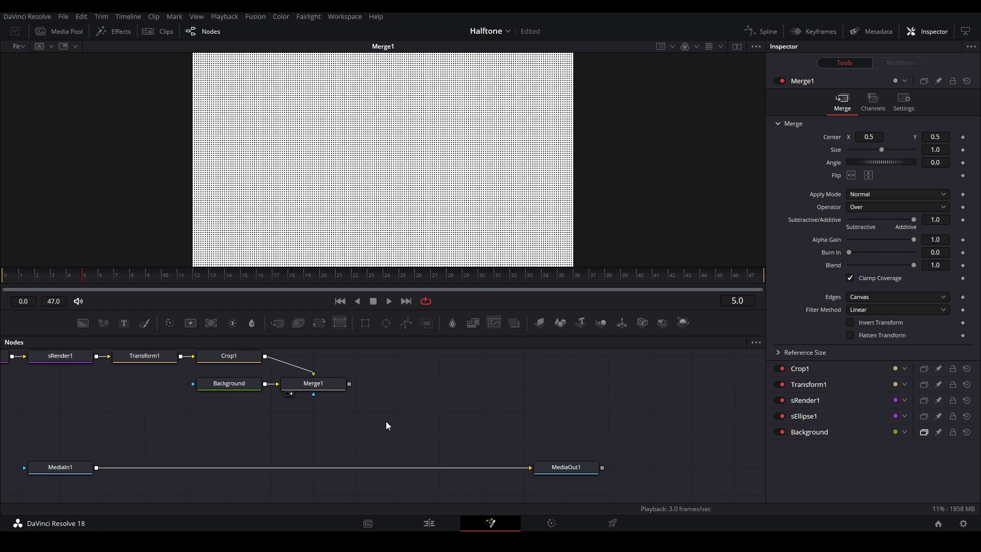
key("shift+space")
type("vari")
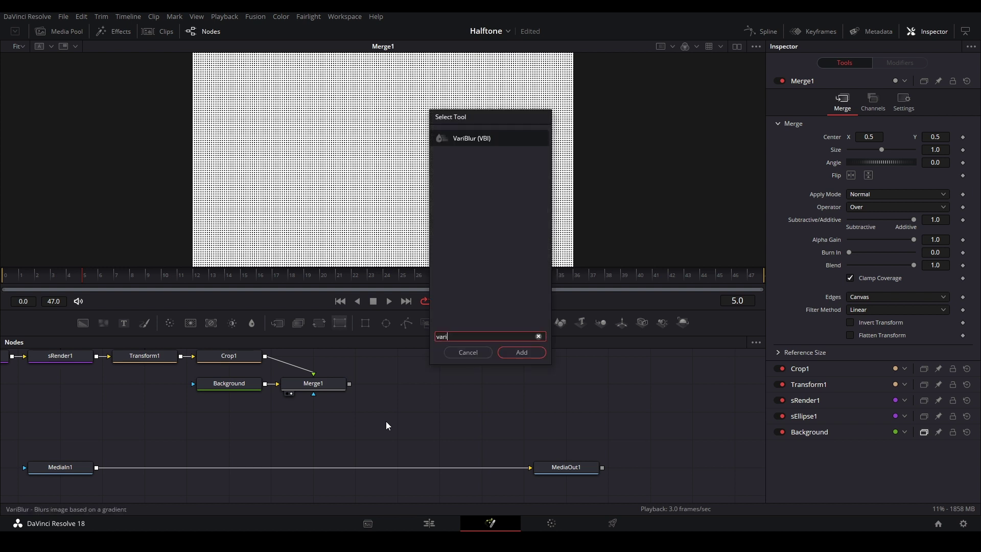
key("Return")
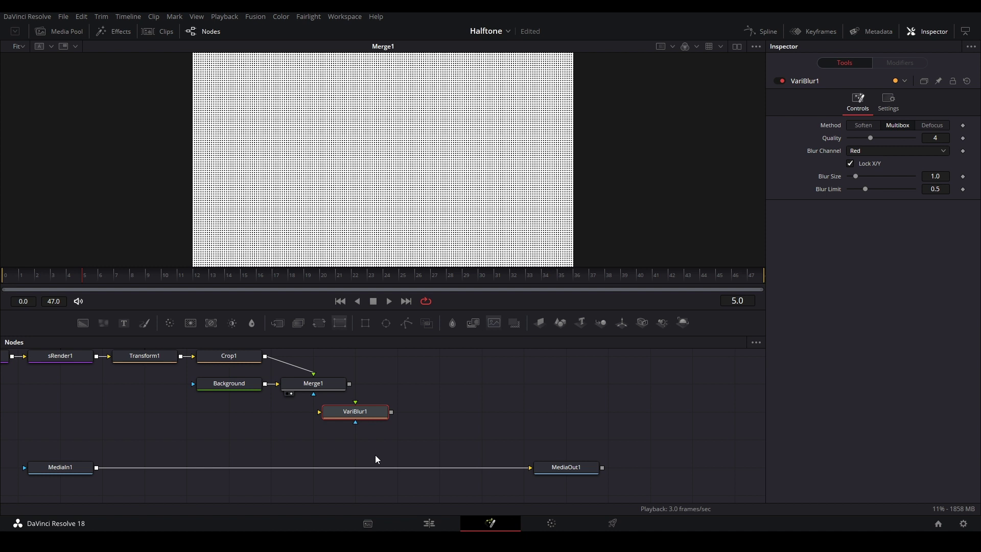
left_click_drag(376, 417, 416, 397)
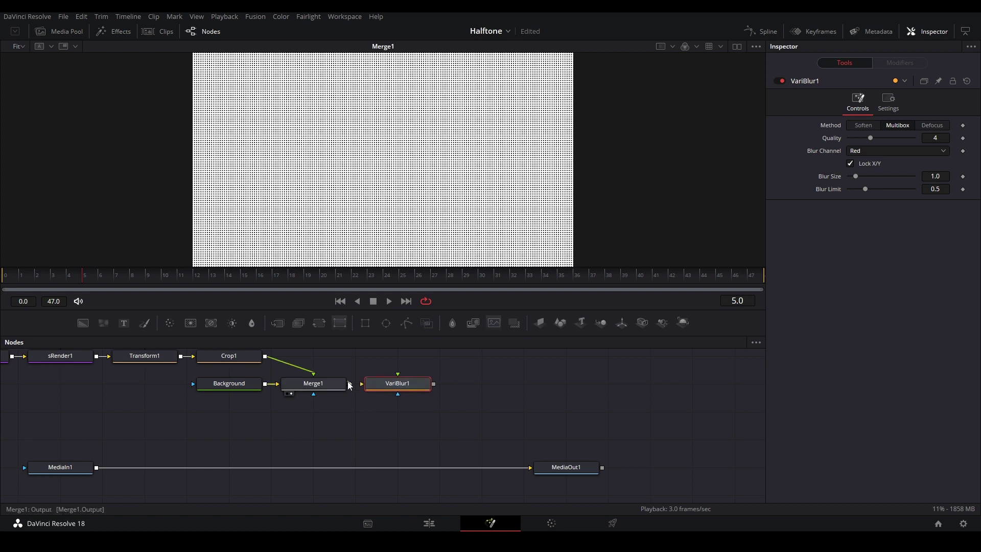
left_click_drag(348, 383, 392, 384)
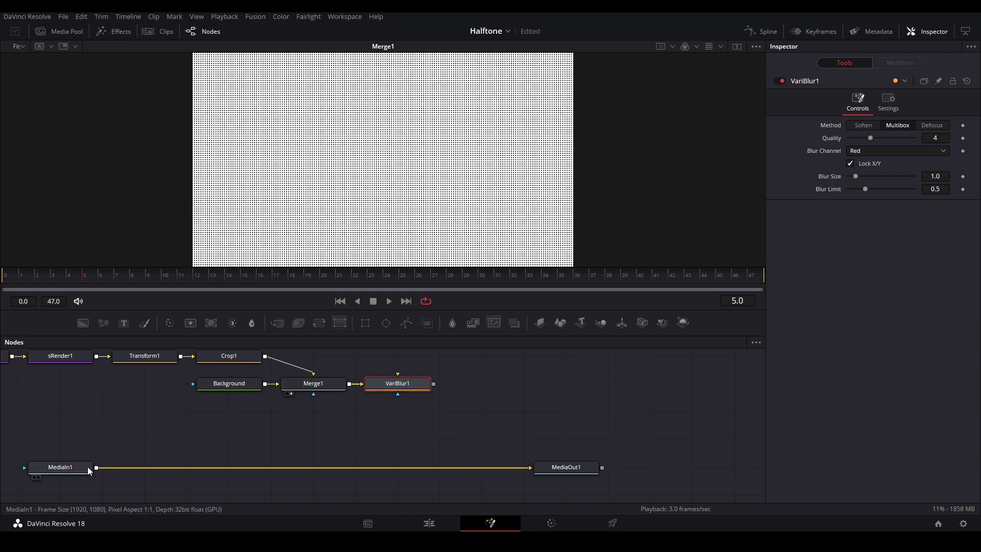
Step: Feed MediaIn1 into the VariBlur node as its blur image, view its output, and set Blur Channel to Luma
left_click_drag(96, 467, 402, 388)
key("1")
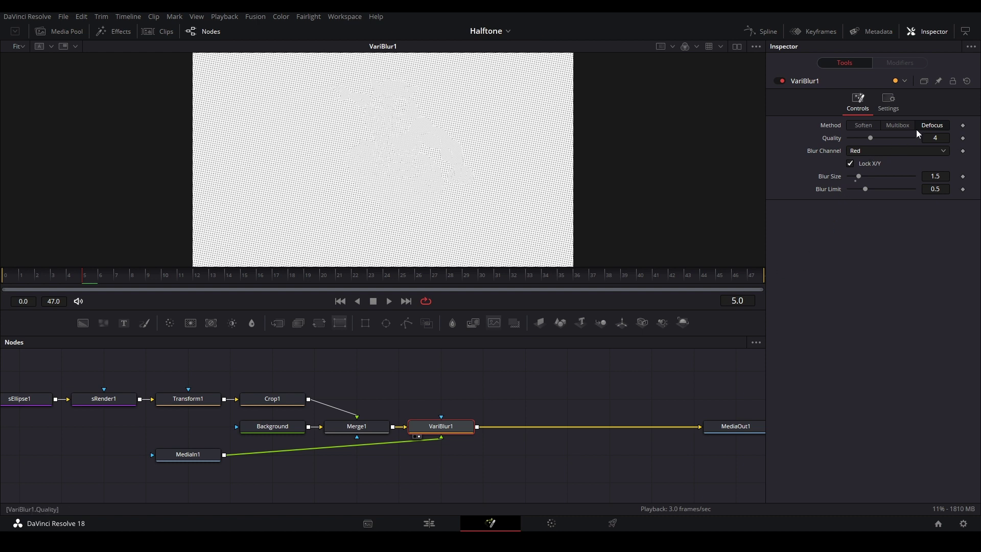
left_click(890, 147)
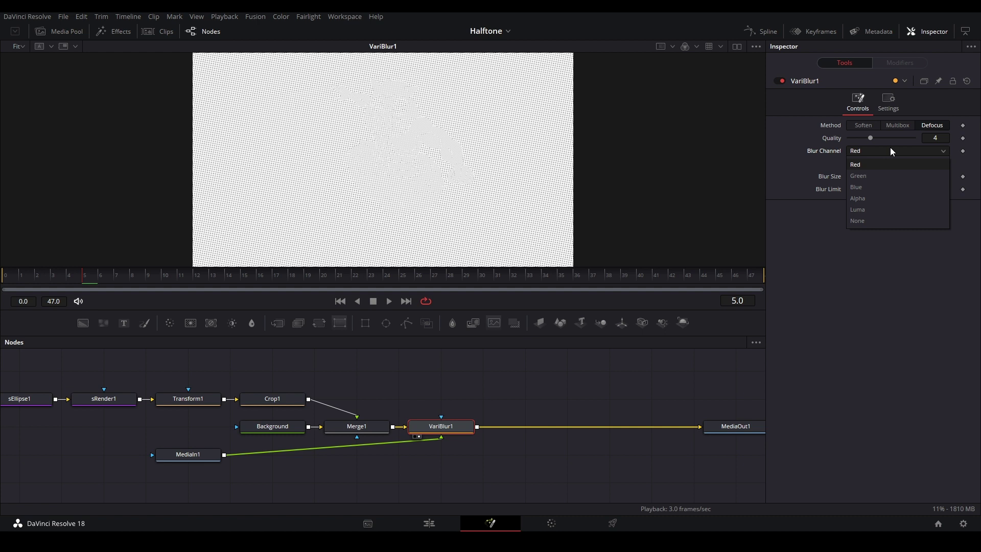
left_click(880, 209)
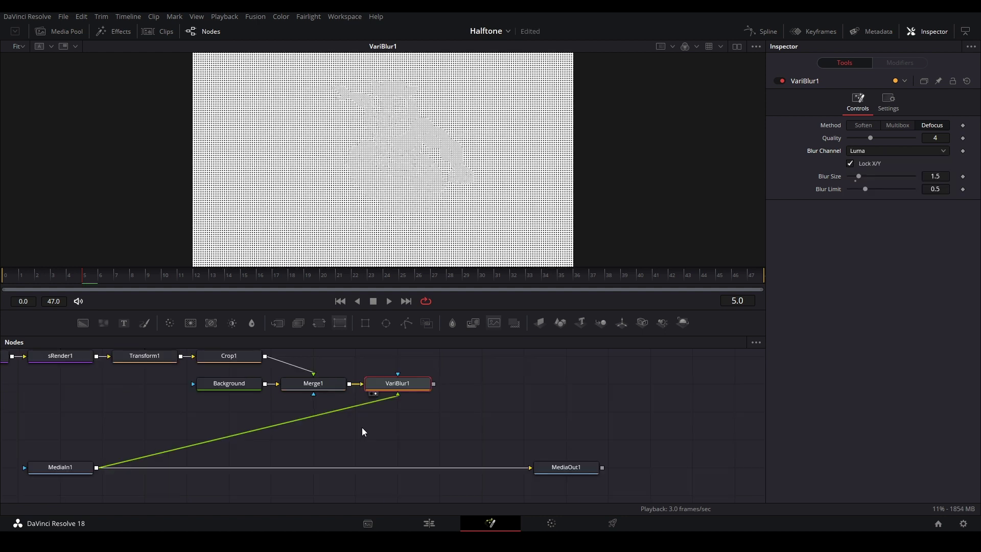
Step: Add an Invert Color node on the connection between MediaIn1 and the VariBlur node's blur image input
left_click(332, 439)
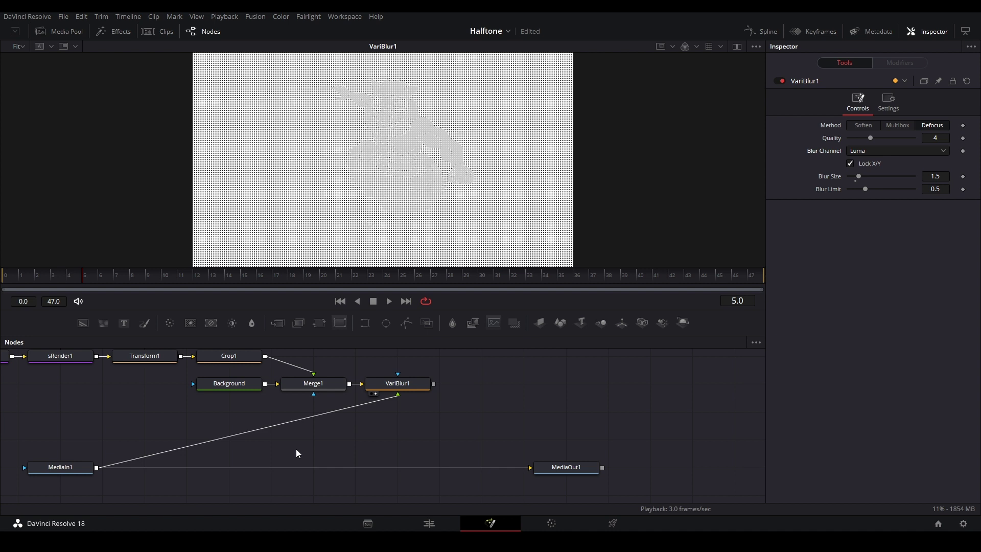
key("shift+space")
type("invert")
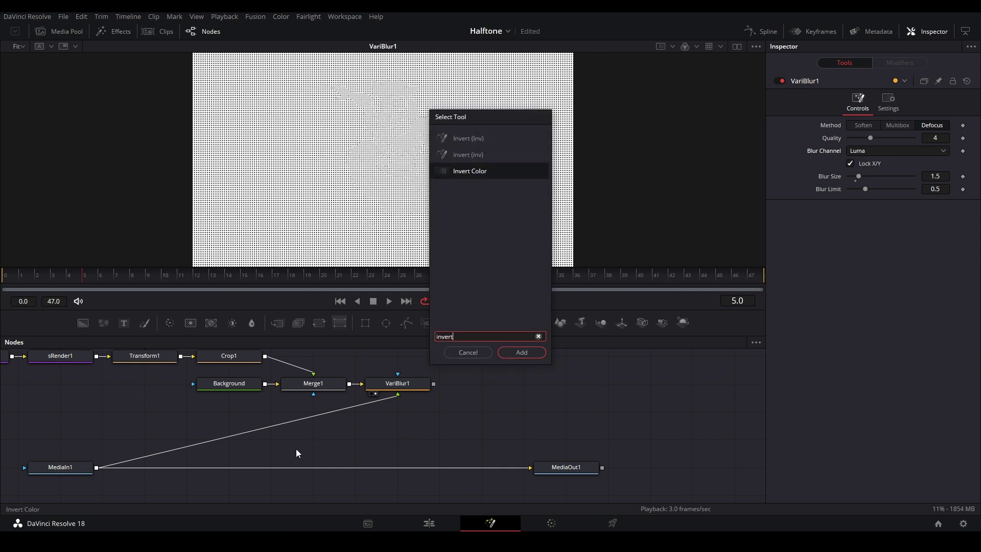
key("Return")
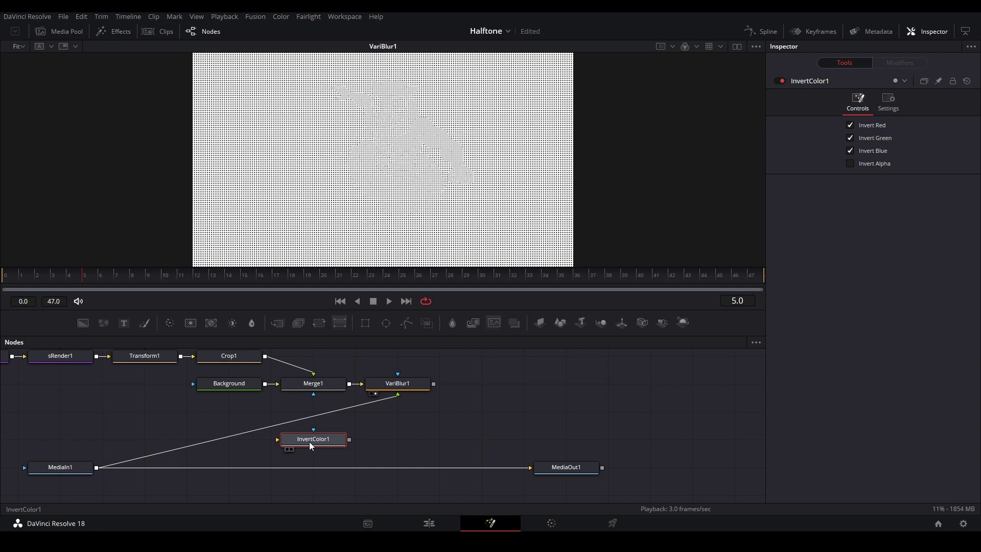
left_click_drag(310, 445, 421, 402)
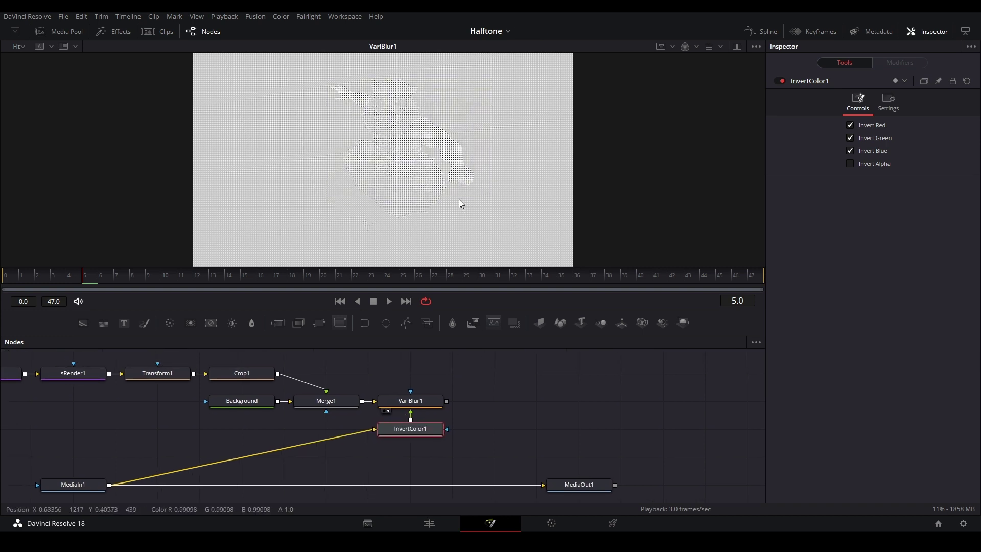
Step: Add a Color Curves node after the VariBlur node, connect VariBlur's output to it, and view the result
left_click_drag(461, 422, 425, 422)
left_click(449, 415)
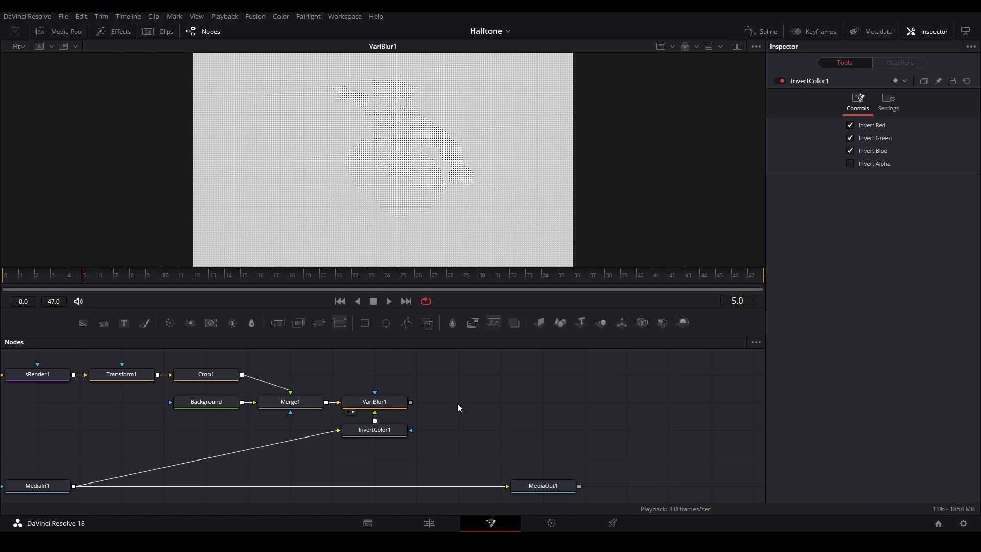
key("shift+space")
type("color")
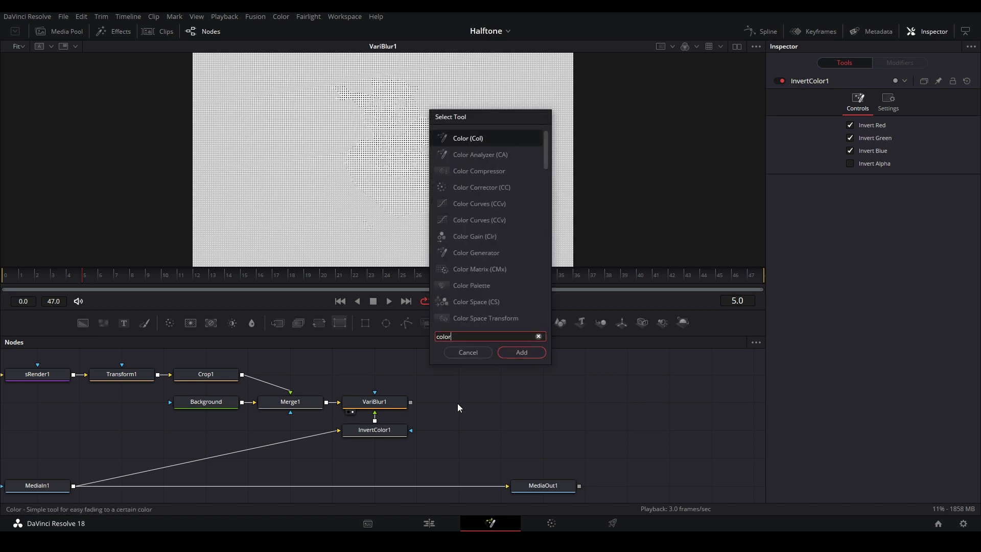
type(" curves")
key("Return")
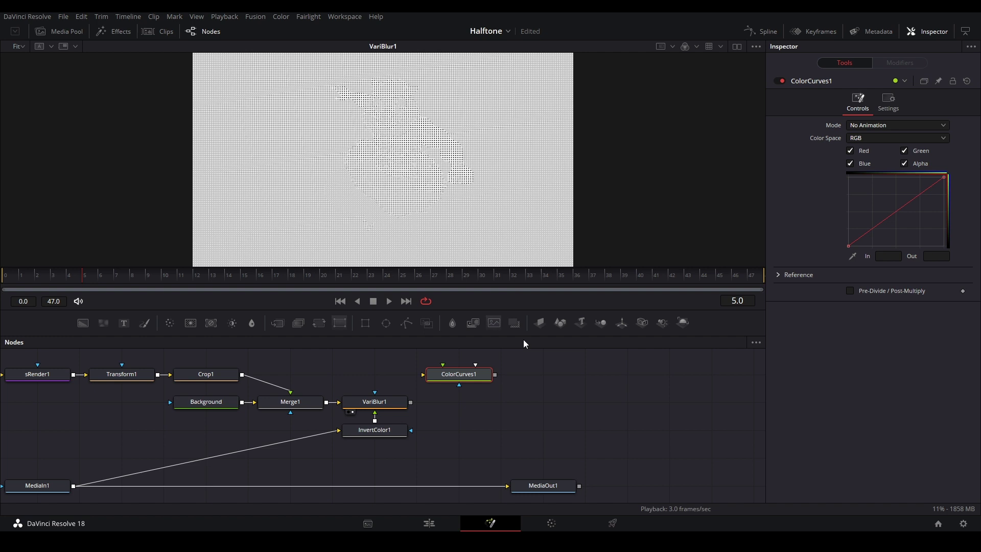
left_click_drag(410, 401, 468, 407)
key("1")
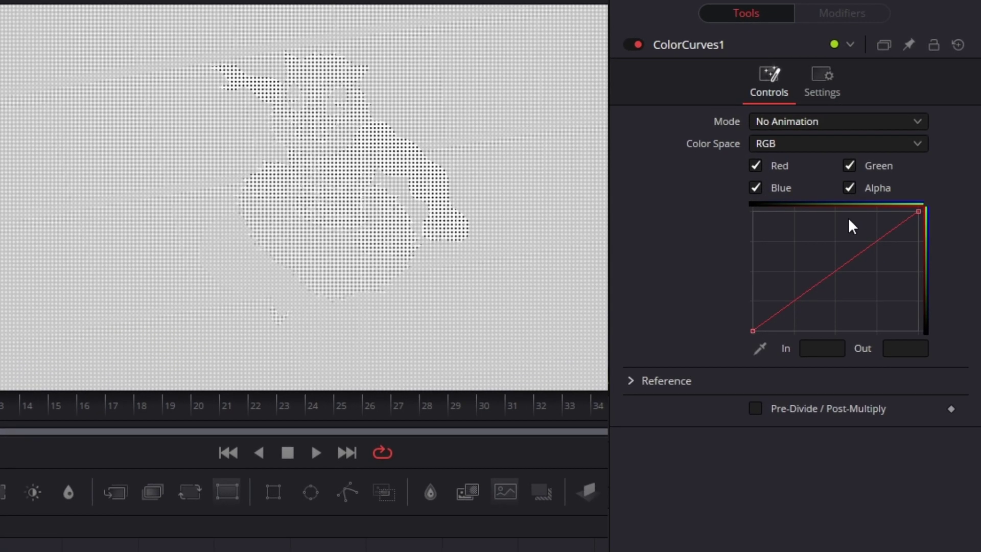
Step: Add a point beyond the dark end of the color curve with In -0.1 and Out 0
scroll(813, 251, "up", 2)
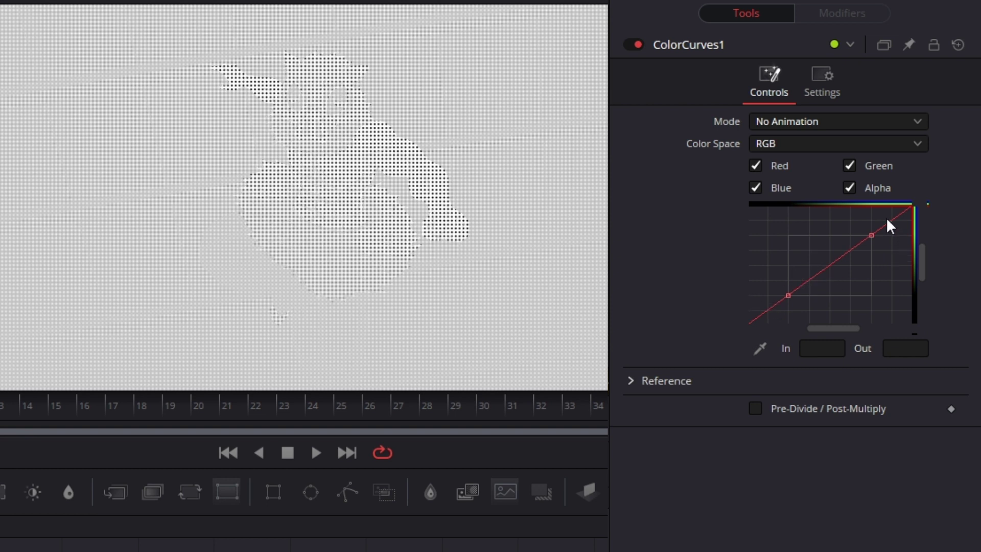
left_click(777, 305)
left_click(825, 343)
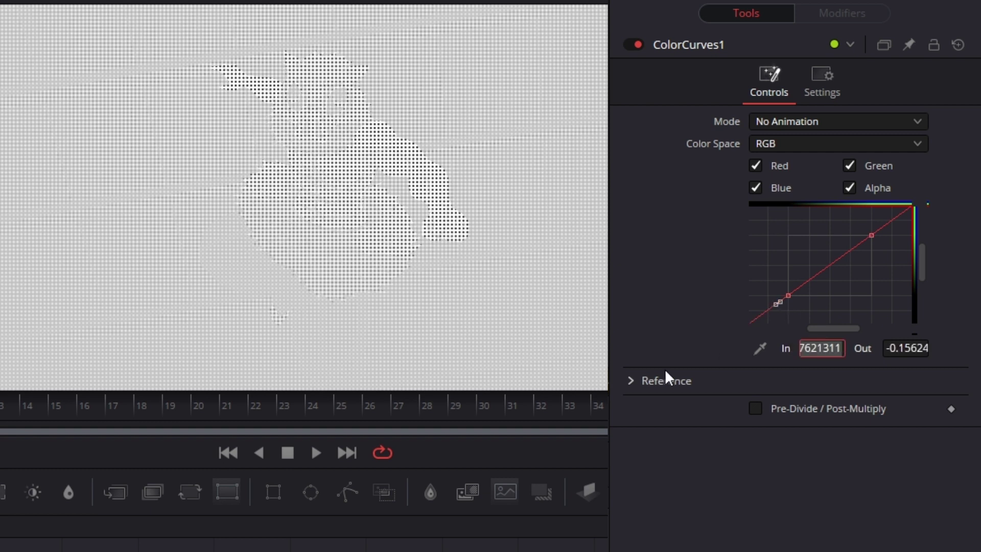
type("-0.1")
key("Tab")
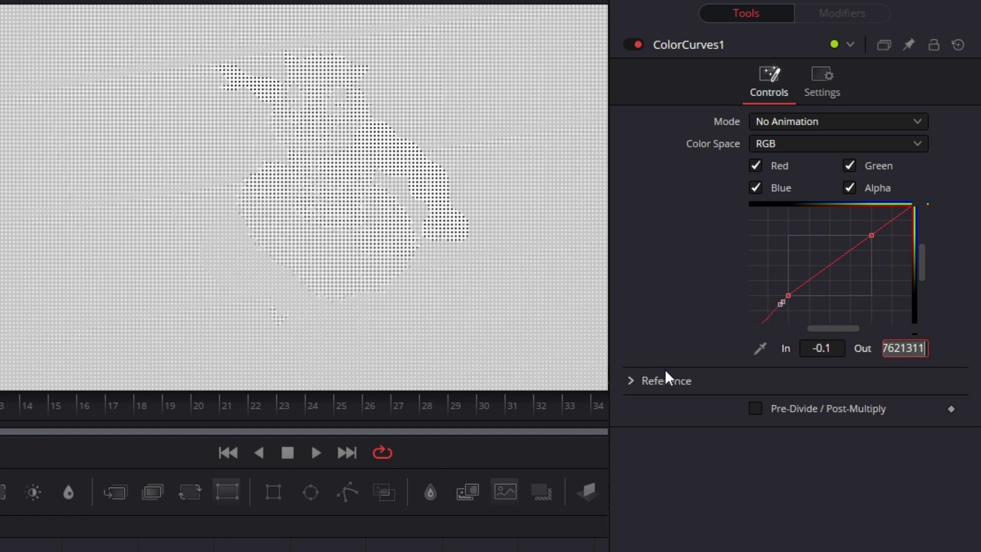
type("0")
key("Tab")
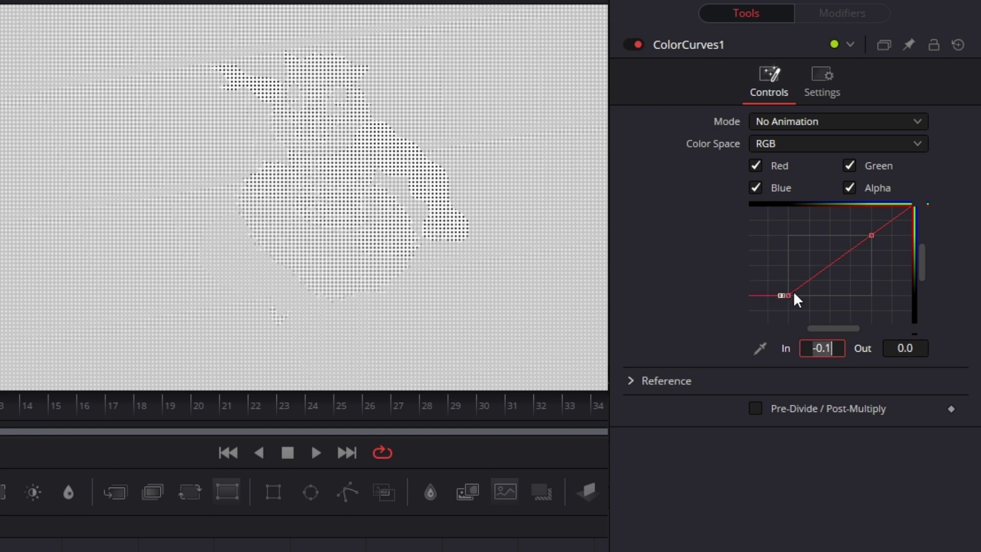
Step: Add a point beyond the bright end of the color curve with In 1.1 and Out 1
left_click(879, 278)
left_click(888, 225)
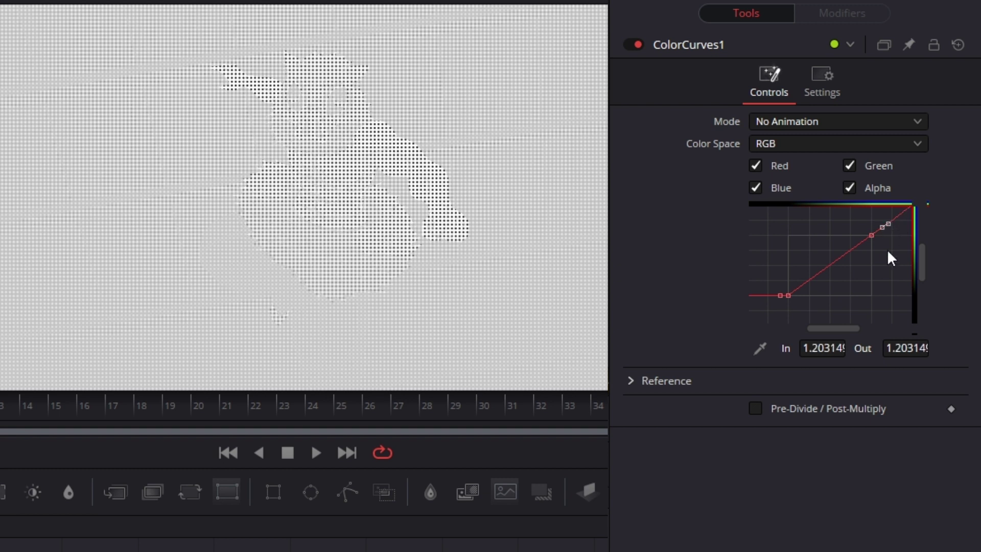
key("Tab")
type("1")
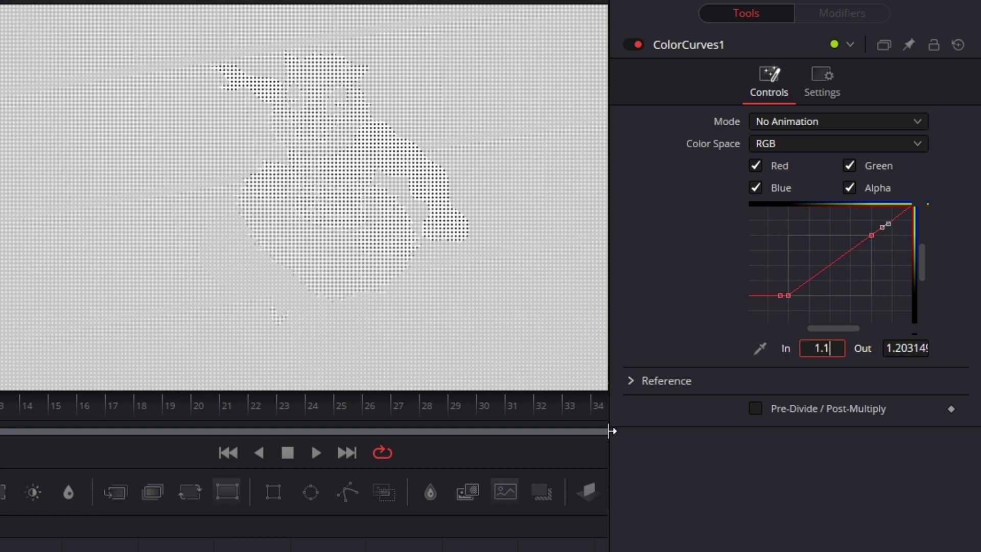
key("Tab")
type("1")
key("Tab")
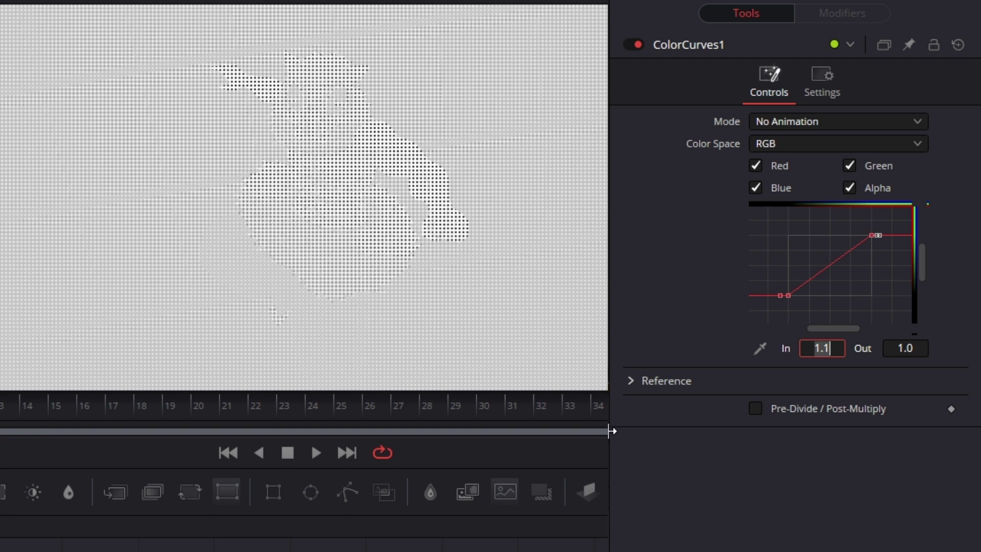
key("Return")
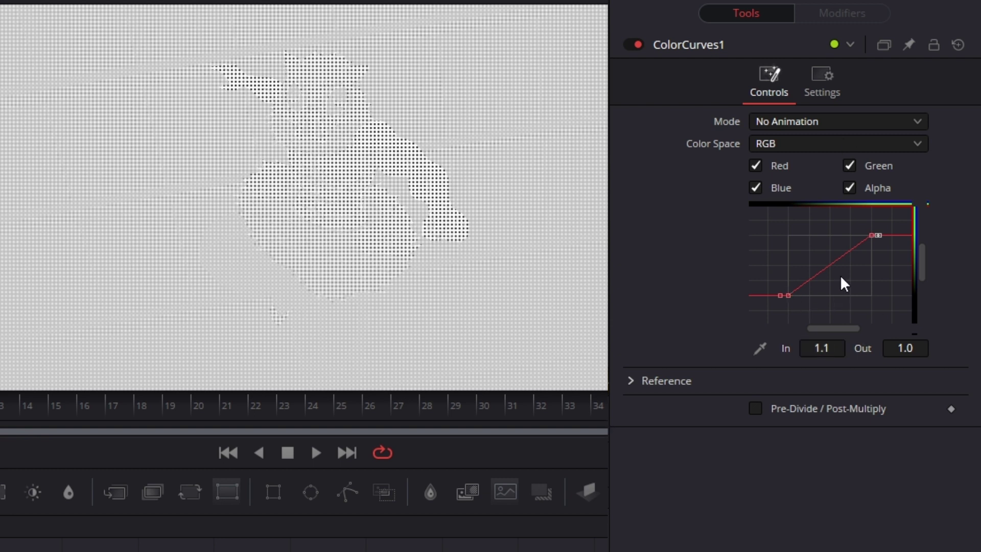
Step: Select the dark end of the color curve and set its In value to 0.9 to sharpen the dots
scroll(840, 282, "up", 3)
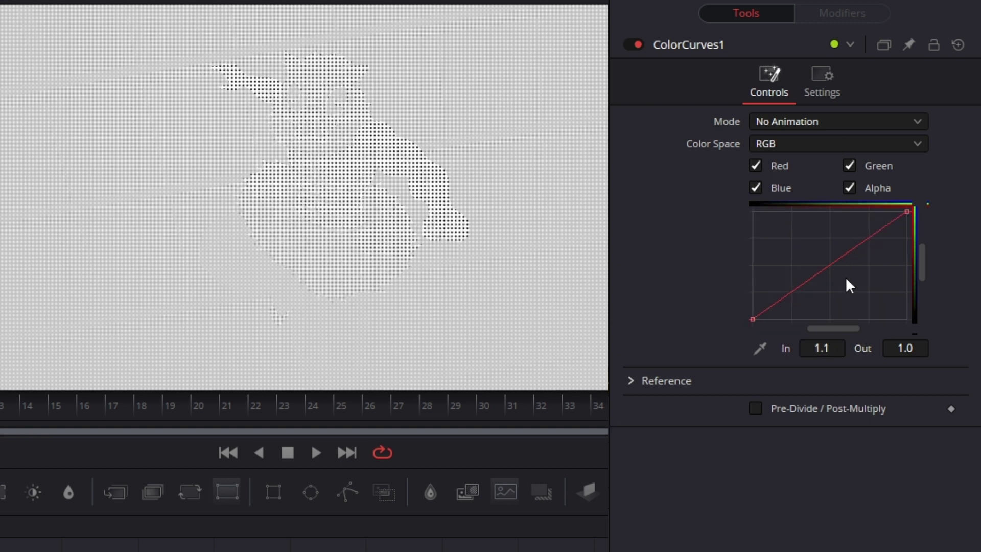
left_click_drag(863, 284, 746, 321)
mouse_move(839, 349)
left_mouse_down()
mouse_move(883, 349)
mouse_move(828, 351)
left_mouse_up()
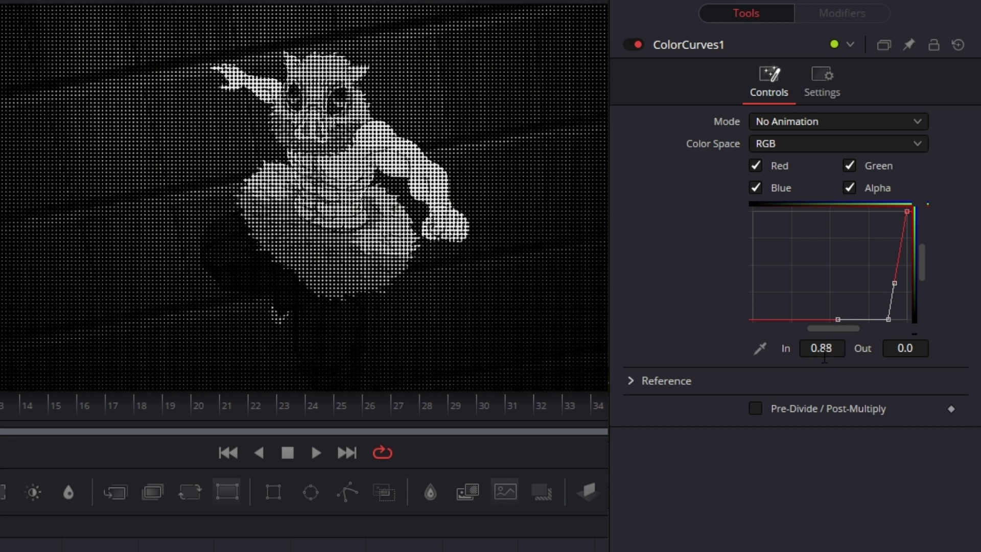
double_click(825, 351)
type(".9")
key("Tab")
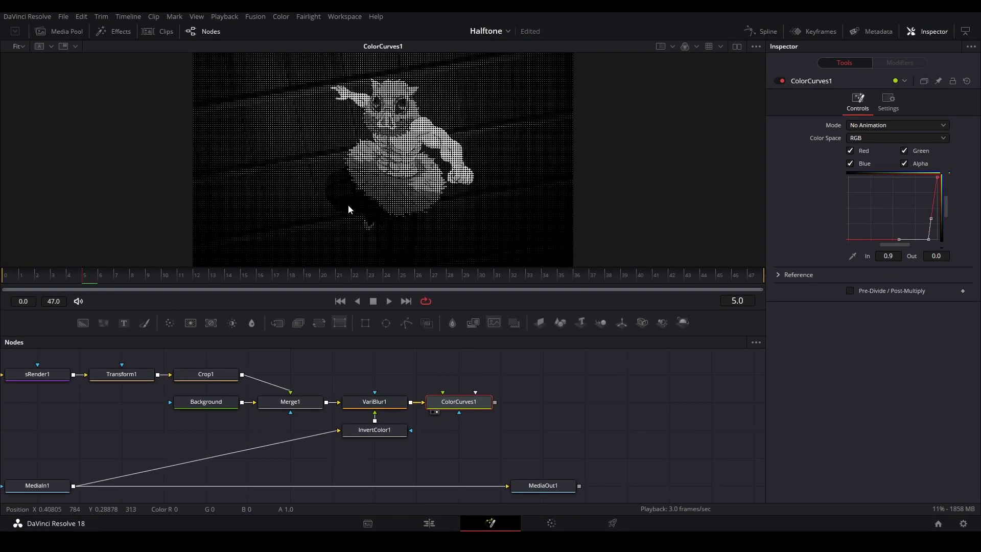
Step: Add a Brightness Contrast node and insert it on the connection between MediaIn1 and InvertColor1
left_click(485, 415)
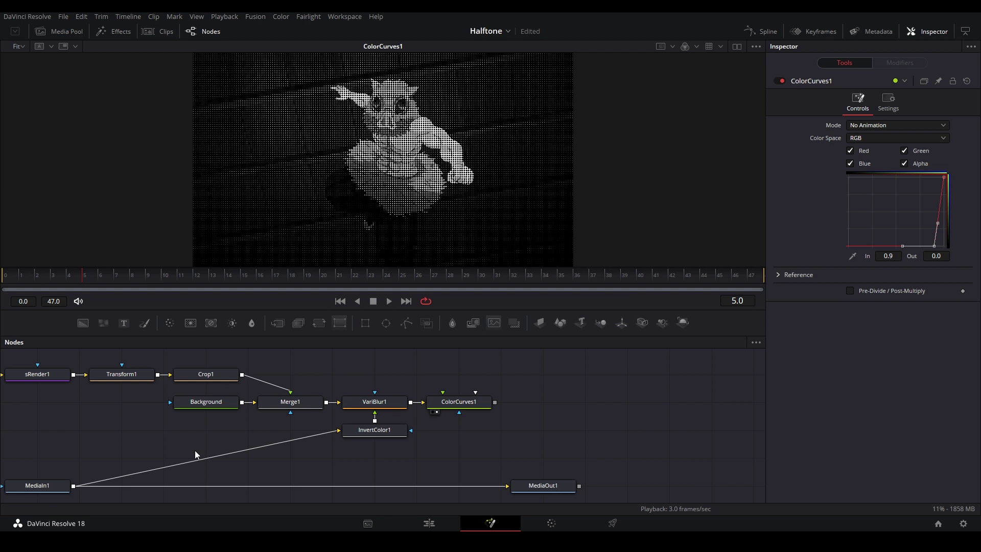
key("shift+space")
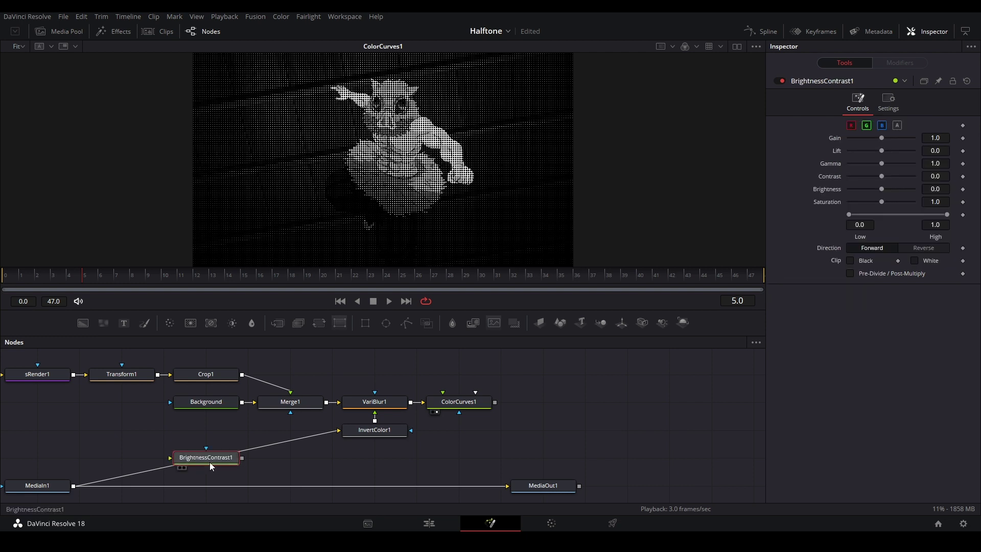
left_click_drag(209, 461, 298, 431)
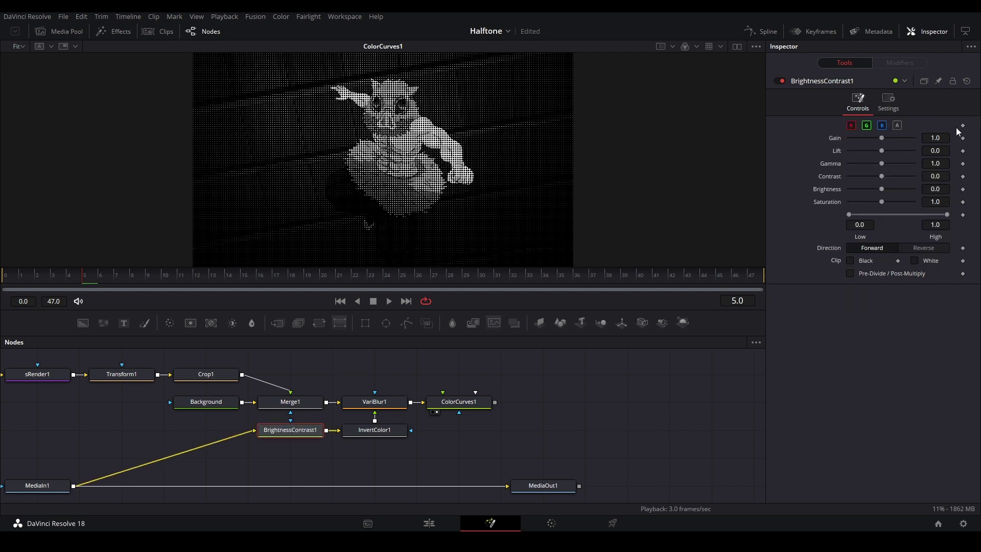
Step: Try a Lift of 0.06 on the Brightness Contrast node and reset it to the default
left_click_drag(883, 148, 884, 151)
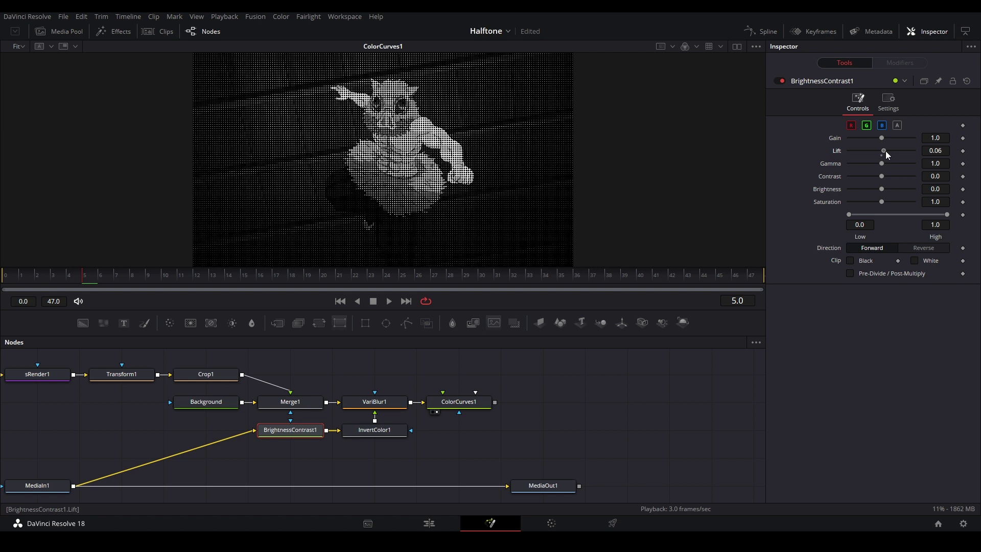
double_click(885, 151)
left_click(527, 408)
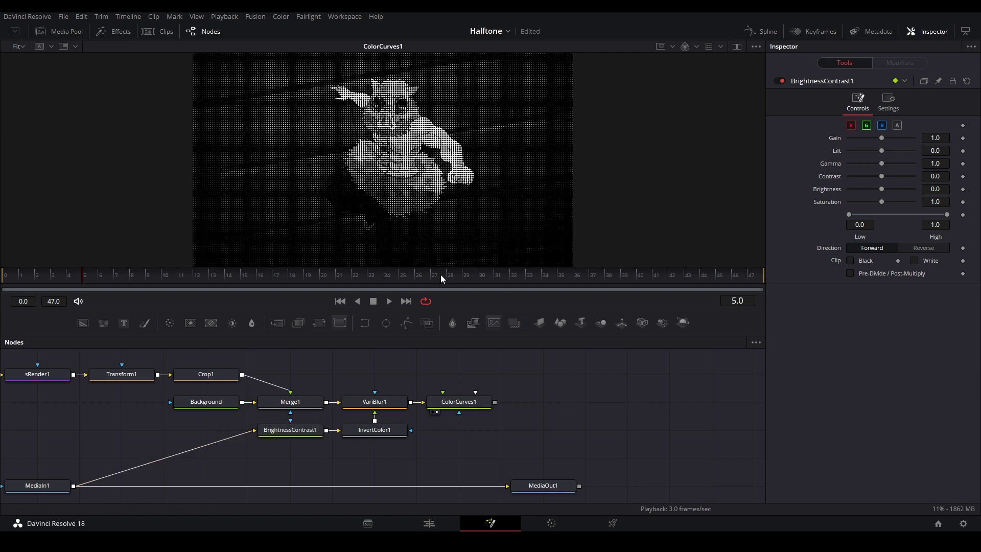
Step: Set the Size of the Transform node that tiles the dots to 0.0091
scroll(306, 177, "up", 1)
scroll(314, 122, "up", 2)
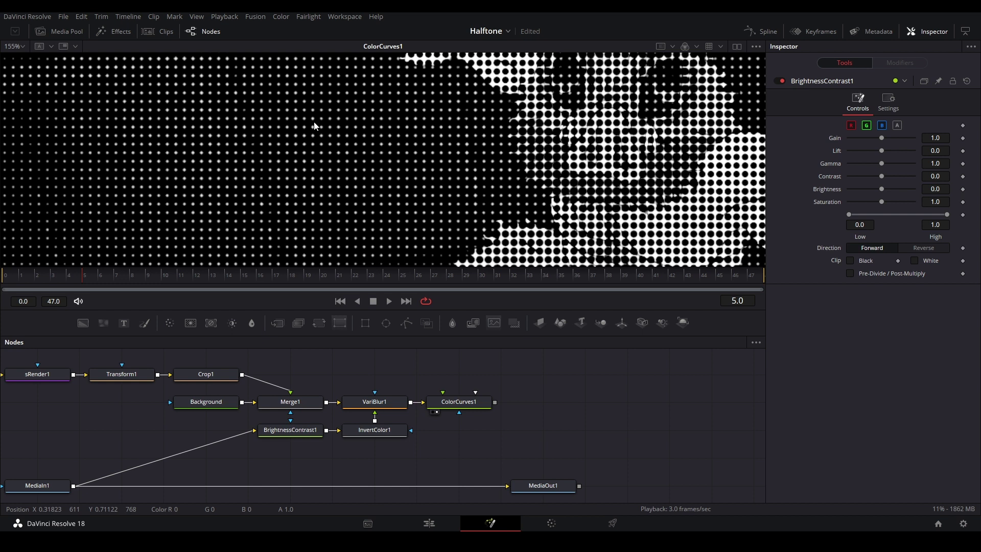
scroll(360, 207, "down", 3)
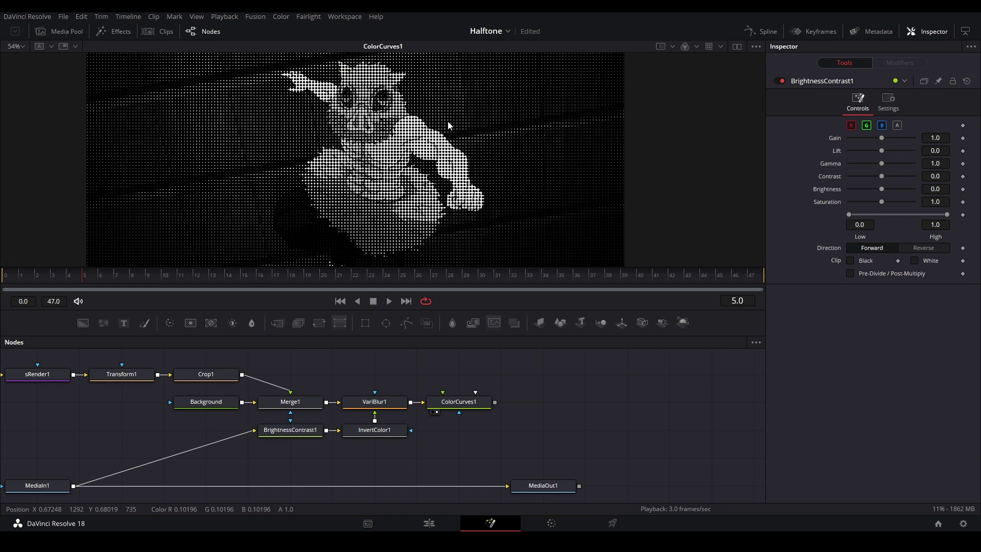
left_click_drag(309, 102, 341, 153)
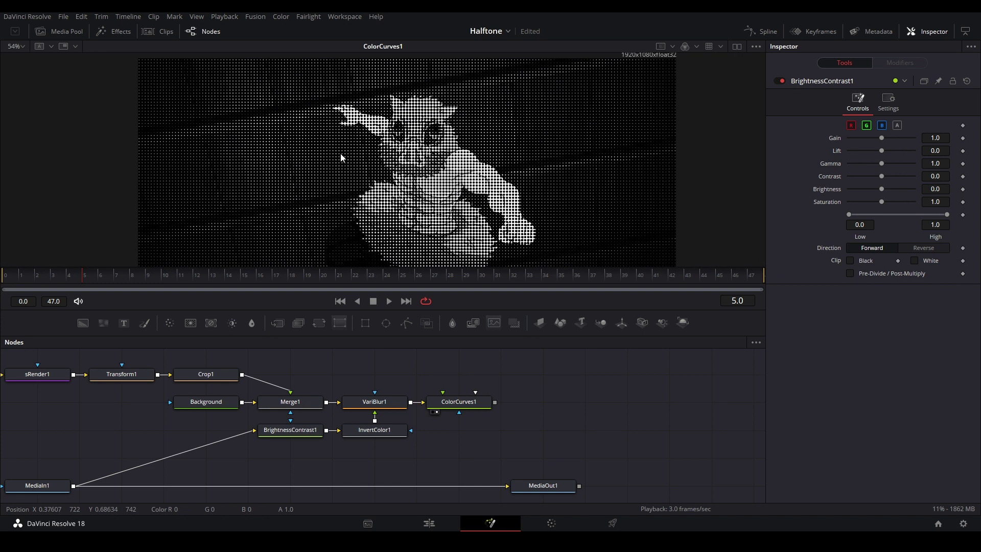
key("ctrl+f")
left_click_drag(200, 404, 240, 419)
left_click(232, 387)
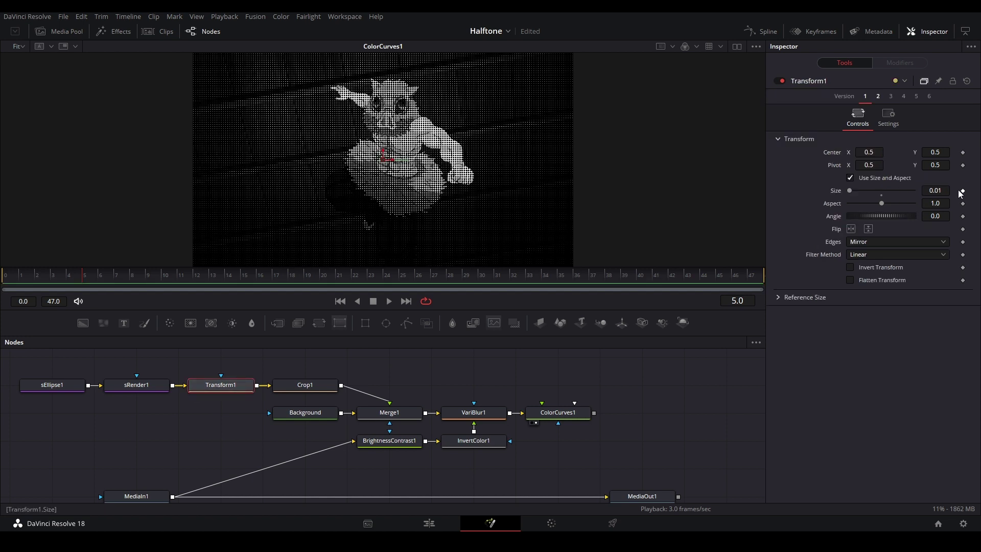
left_click_drag(940, 190, 931, 191)
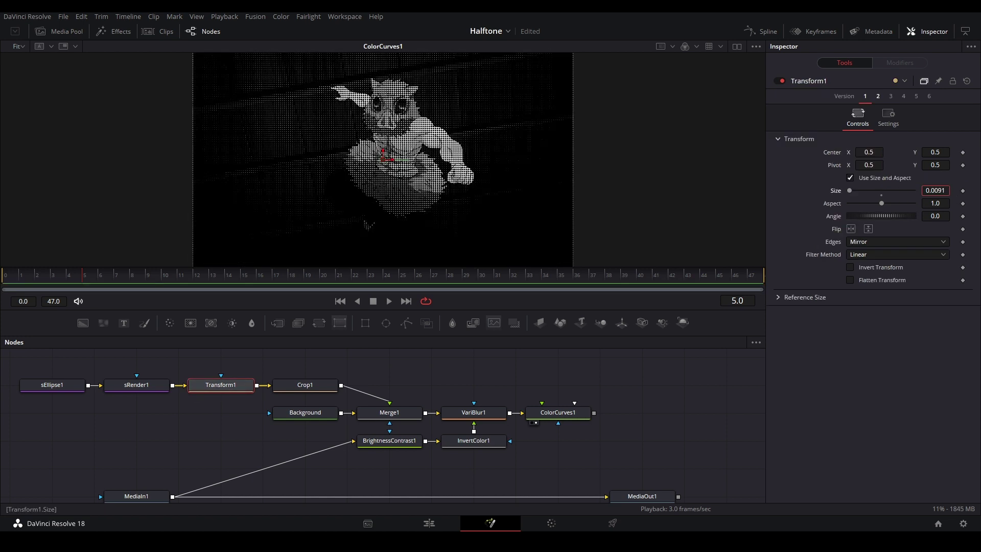
Step: Link the ellipse's Height to its Width with an expression and set the Width to 0.417
left_click(67, 390)
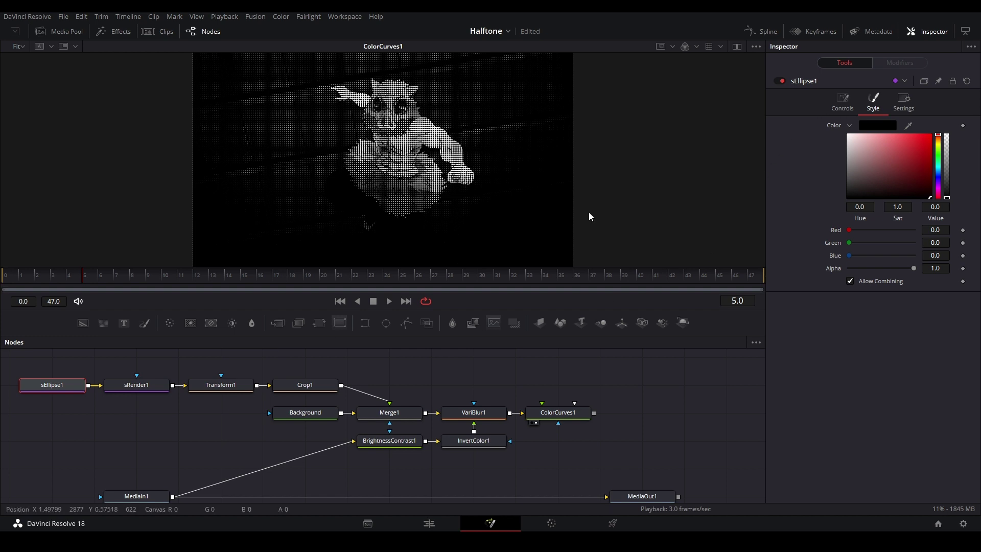
left_click(840, 104)
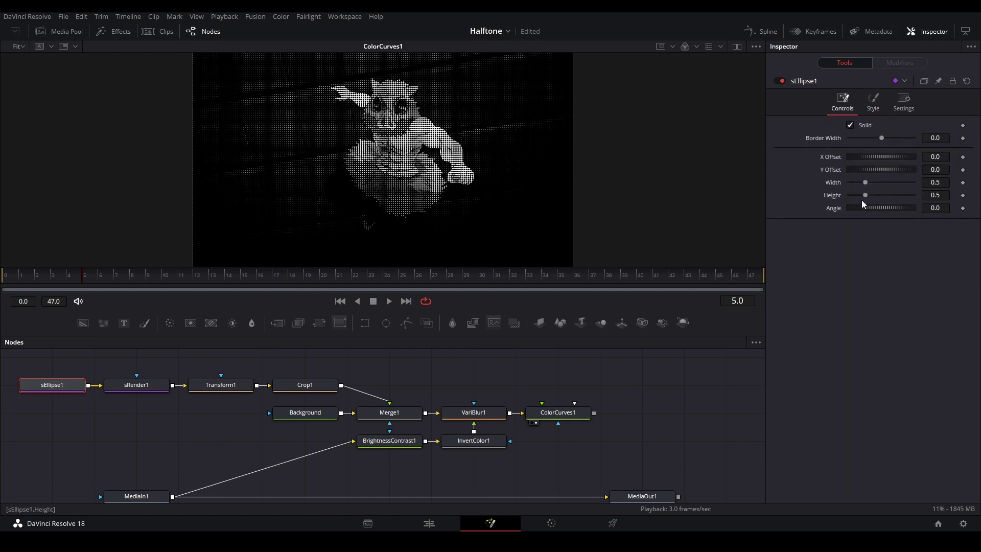
double_click(934, 194)
type("=")
key("Return")
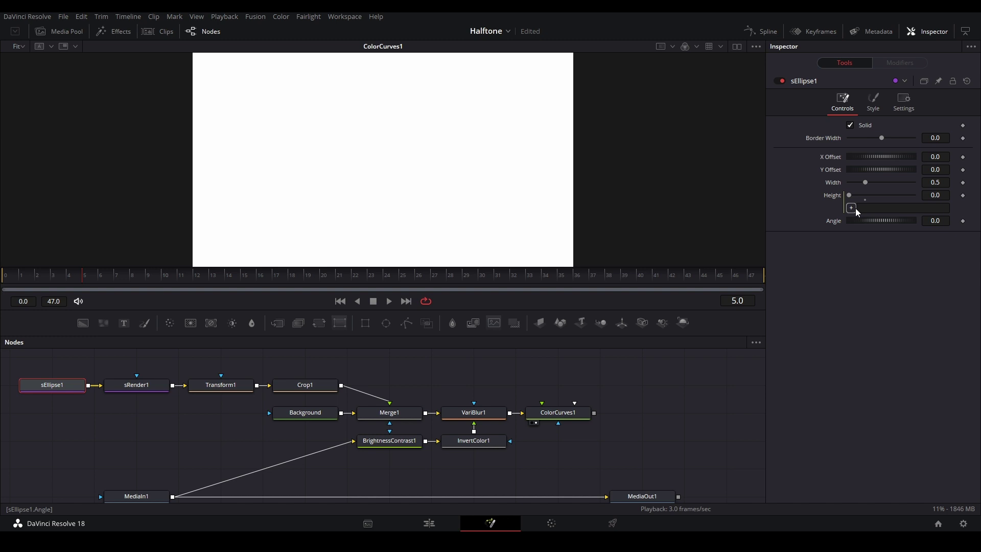
left_click_drag(855, 208, 901, 181)
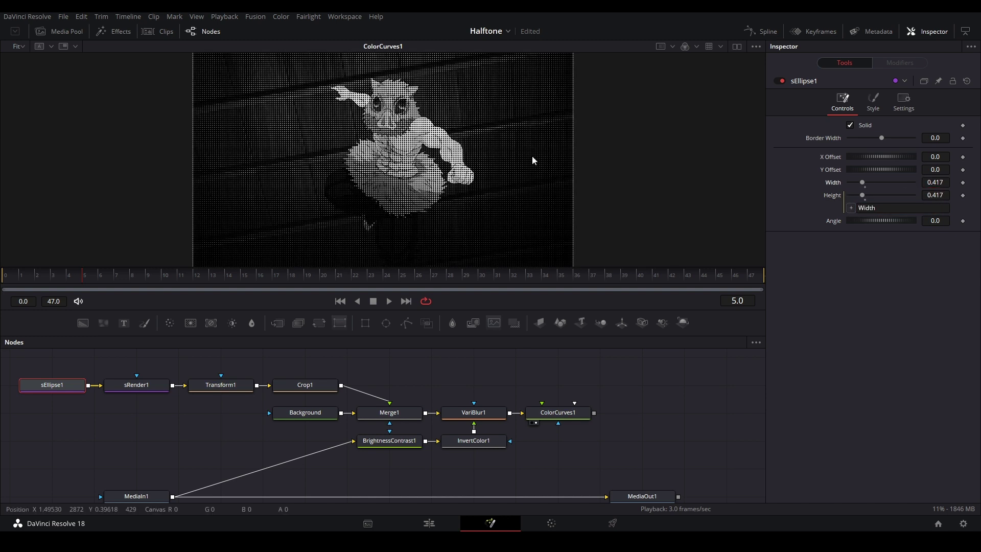
key("ctrl+1")
key("ctrl+f")
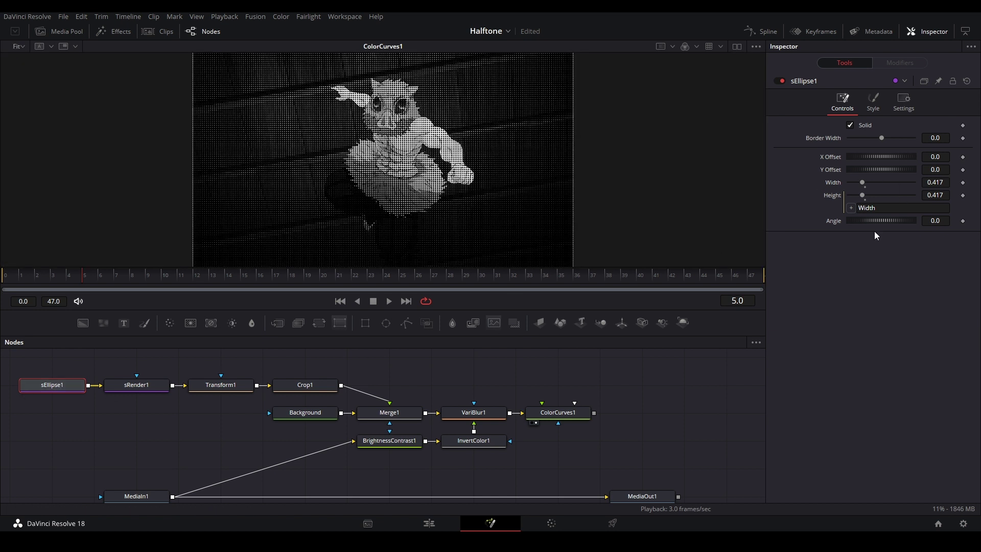
Step: Rotate the tiled dot grid by setting Transform1's Angle to 9.6
left_click(221, 384)
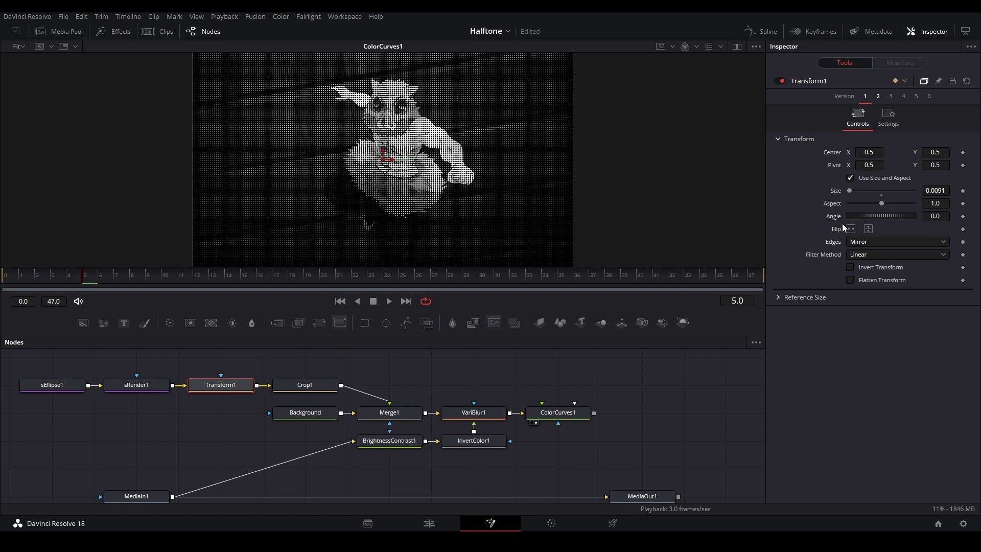
left_click_drag(935, 216, 961, 216)
scroll(469, 160, "up", 4)
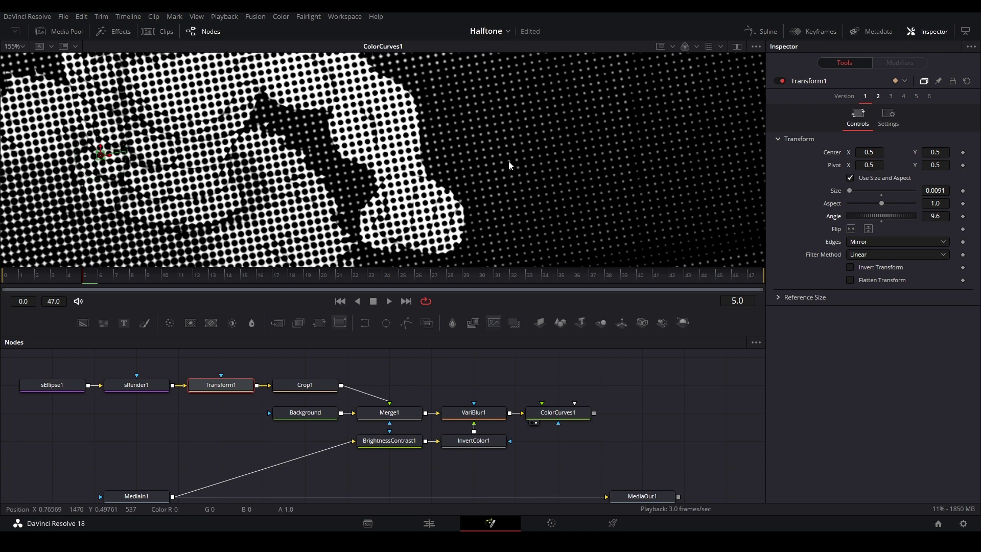
key("ctrl+f")
Step: Reduce the ellipse's Width slightly and set Transform1's Size to 0.0086 for a finer dot grid
left_click(49, 386)
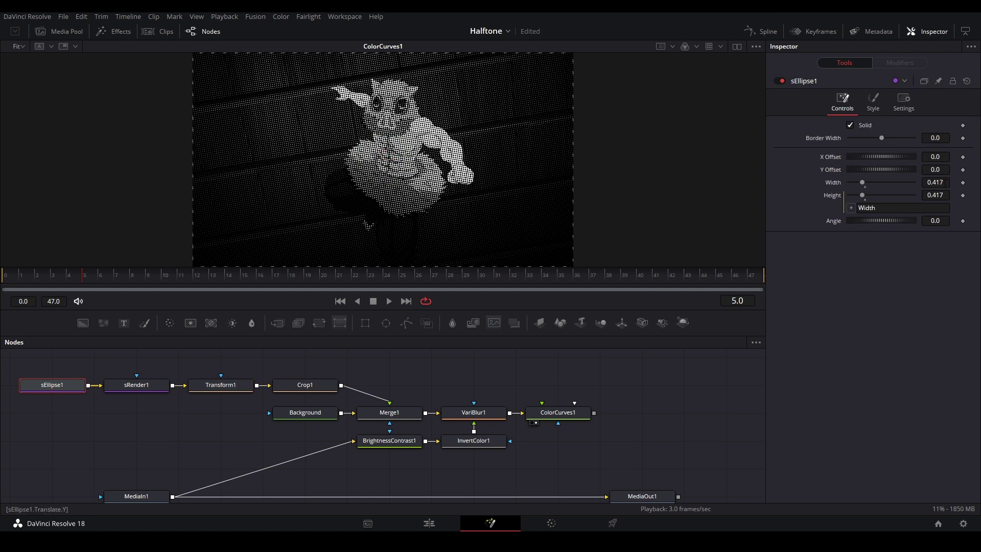
mouse_move(945, 183)
left_mouse_down()
mouse_move(917, 183)
mouse_move(931, 188)
left_mouse_up()
left_click(207, 384)
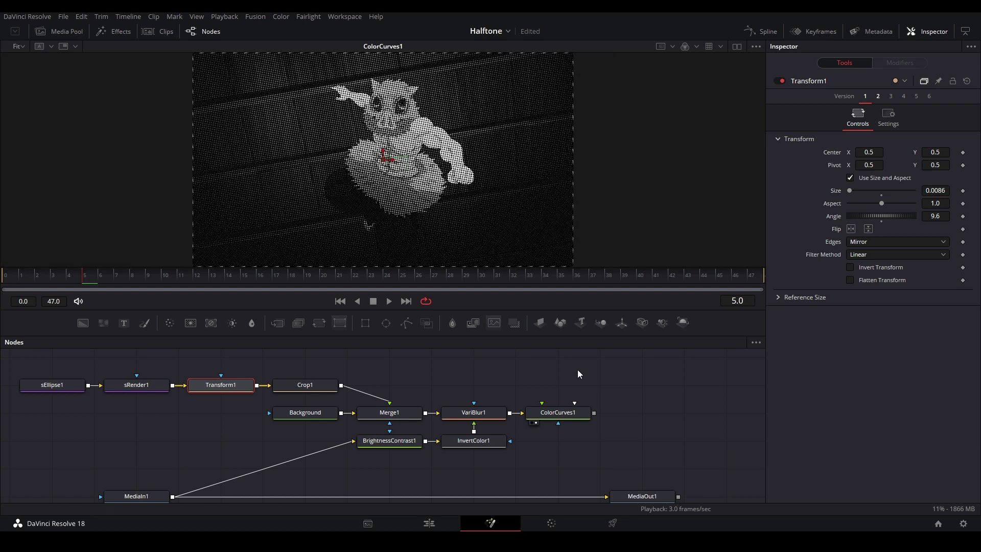
Step: Add a Transform node after ColorCurves1 and show its output in the viewer
left_click_drag(286, 436, 232, 414)
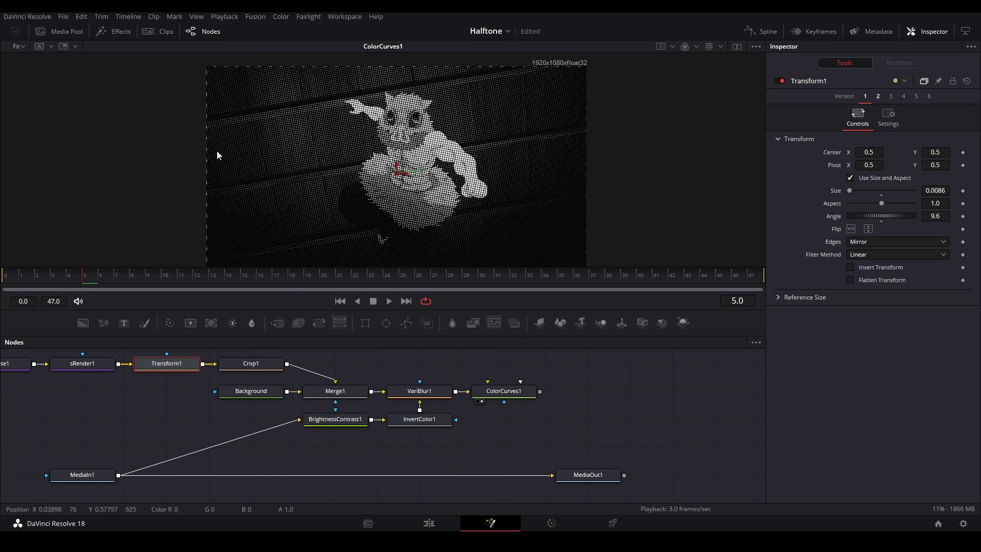
left_click(516, 394)
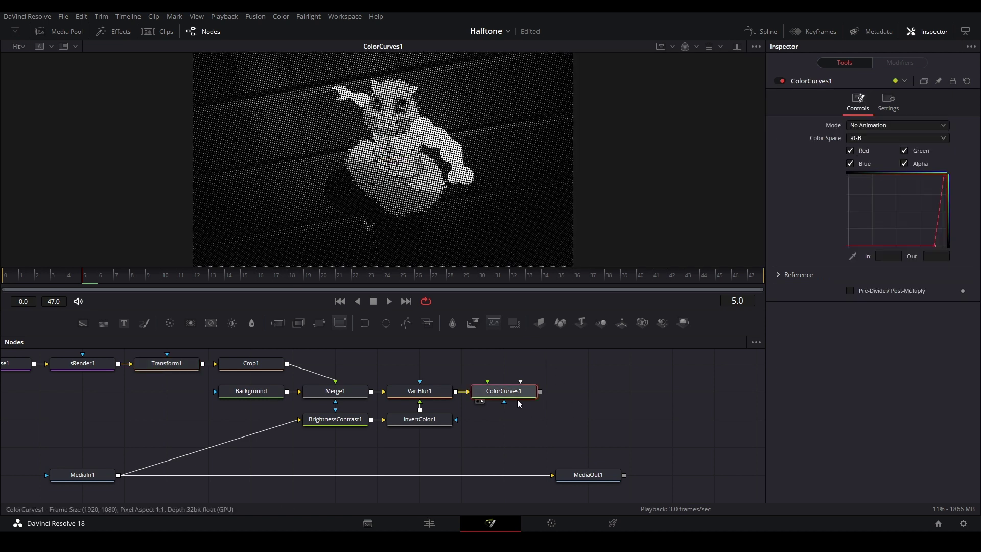
left_click(330, 328)
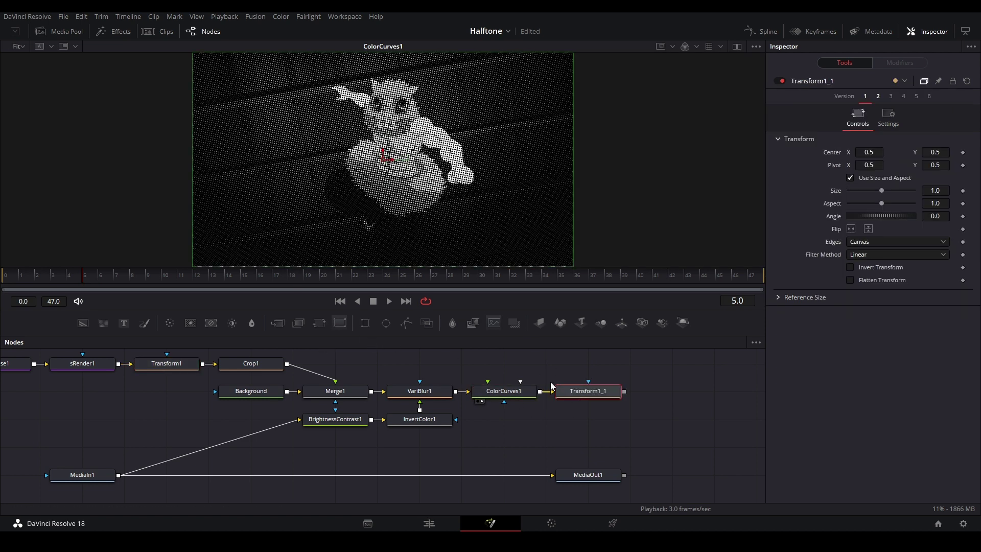
key("2")
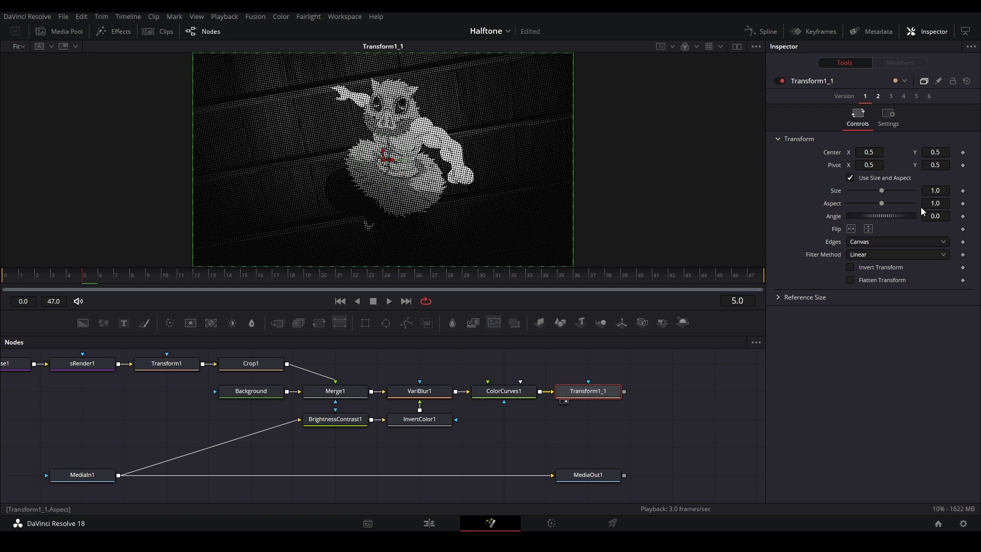
Step: Scale the halftone image up slightly by setting the new Transform's Size to 1.008
left_click_drag(938, 187, 950, 187)
left_click(686, 436)
key("ctrl+1")
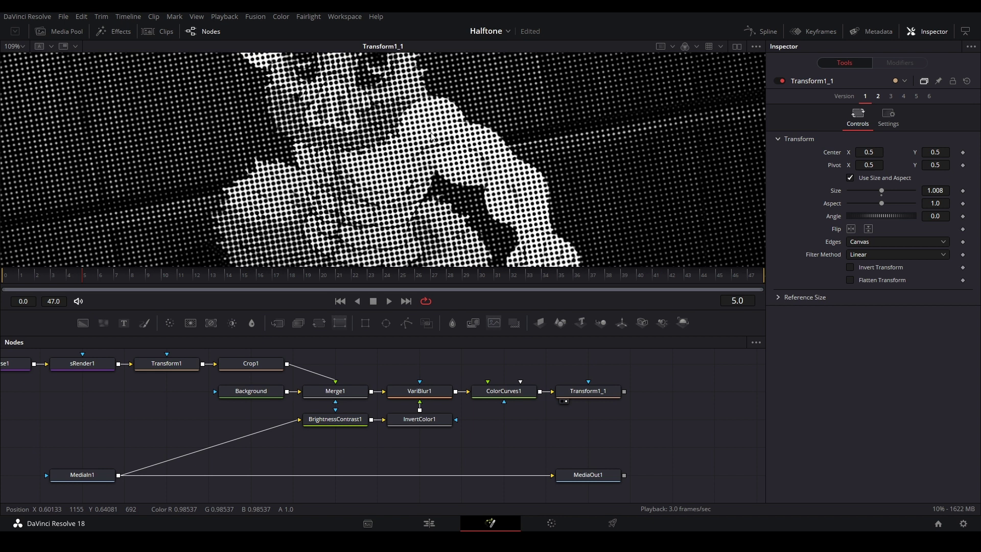
key("ctrl+f")
Step: Connect Transform1_1's output to MediaOut1 in place of the source clip and view MediaOut1
left_click_drag(542, 462, 409, 424)
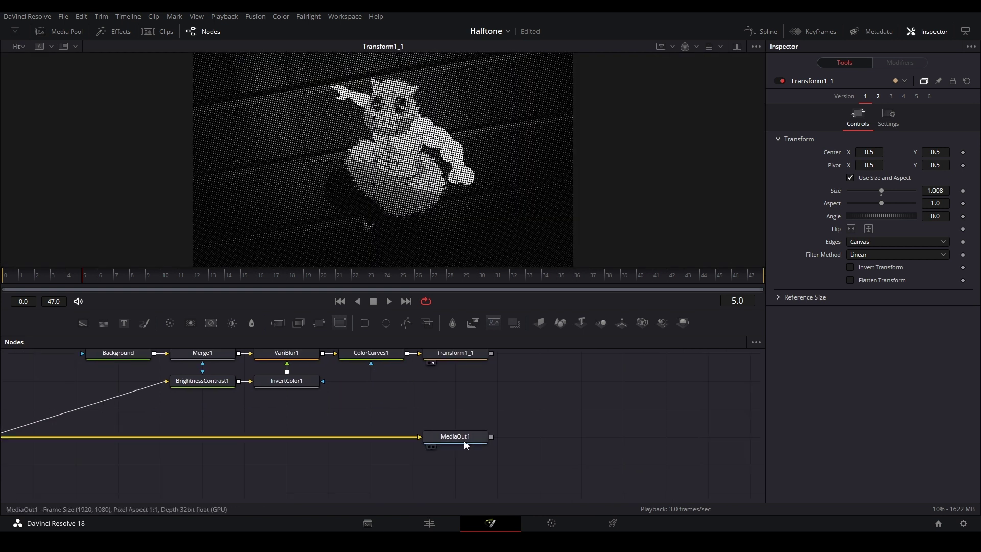
left_click_drag(464, 440, 590, 440)
left_click(523, 436)
left_click_drag(473, 366, 574, 372)
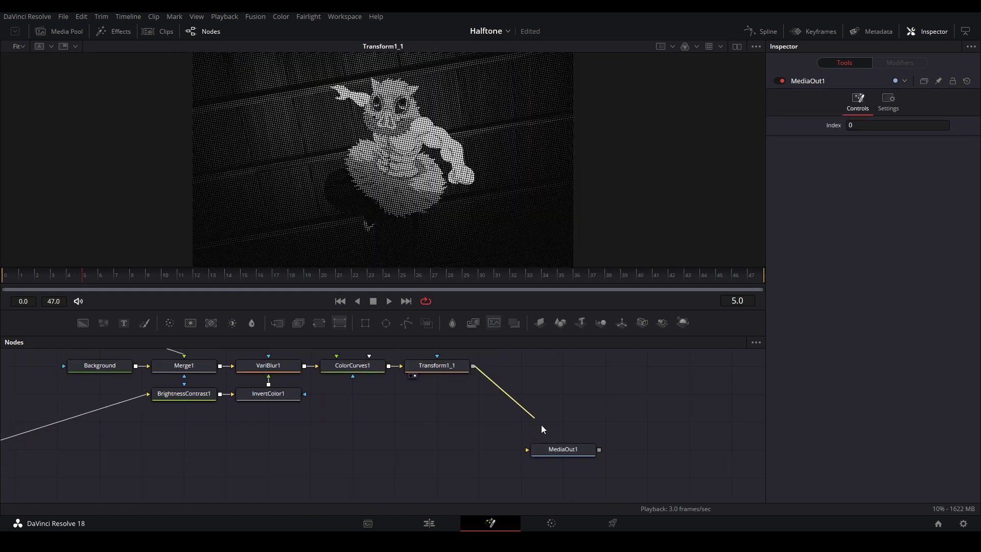
key("2")
left_click_drag(529, 411, 534, 443)
left_click(534, 442)
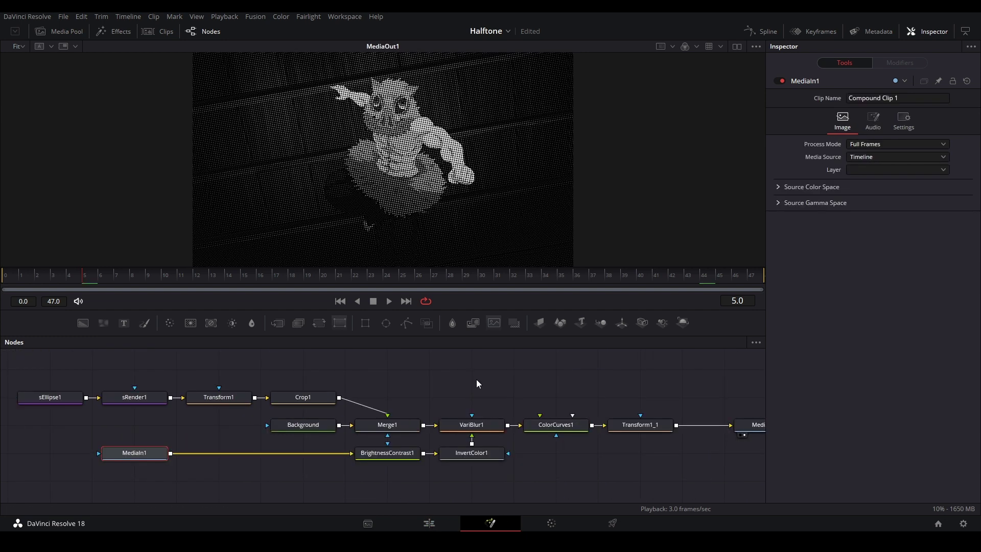
Step: Review the dot grid stages by viewing the outputs of Crop1, Transform1 and Merge1
left_click_drag(476, 379, 496, 371)
left_click(502, 379)
left_click(339, 389)
key("2")
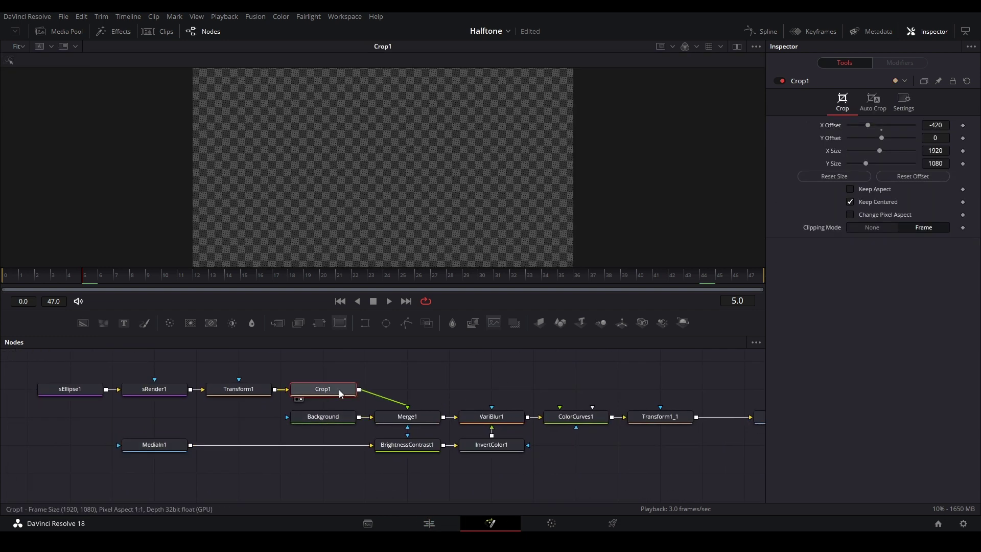
left_click(245, 389)
key("2")
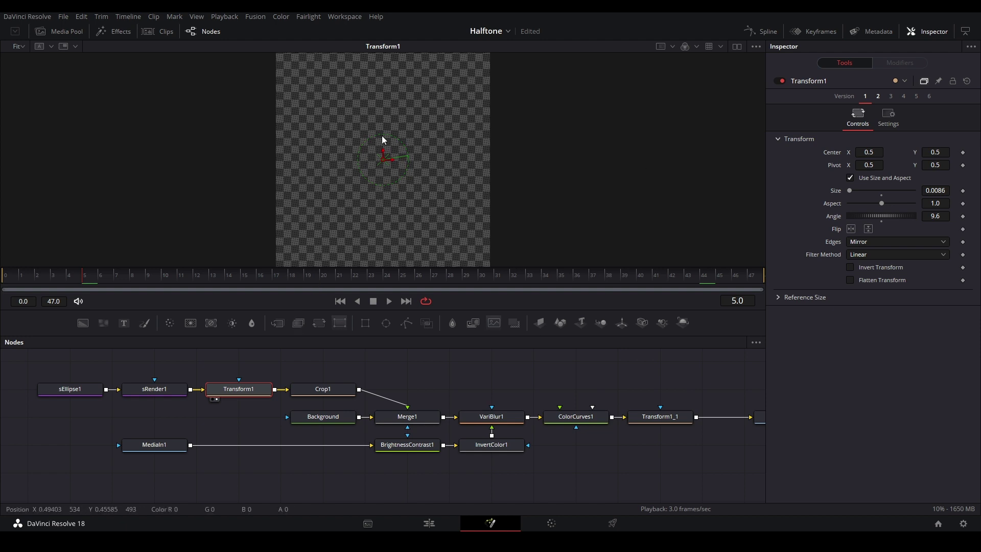
left_click(342, 389)
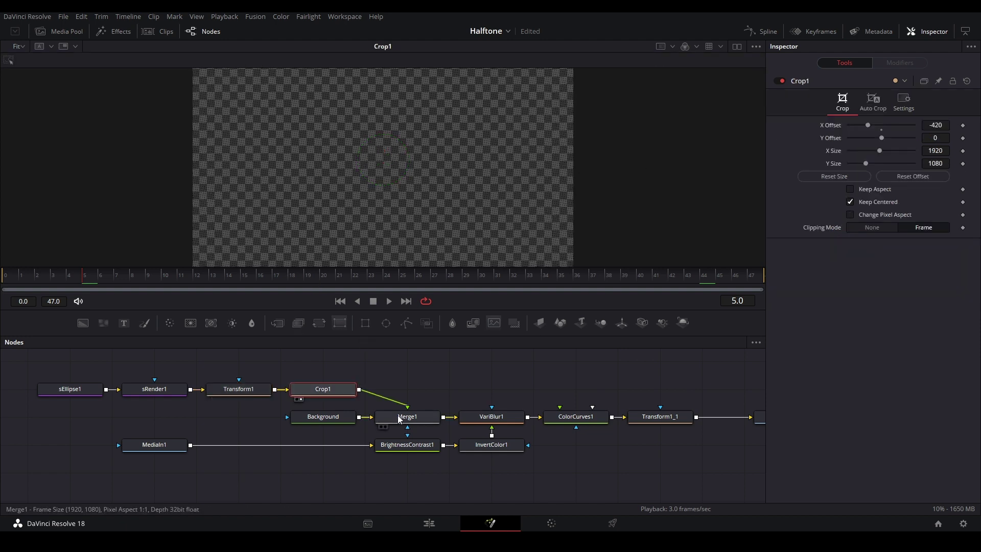
left_click(416, 416)
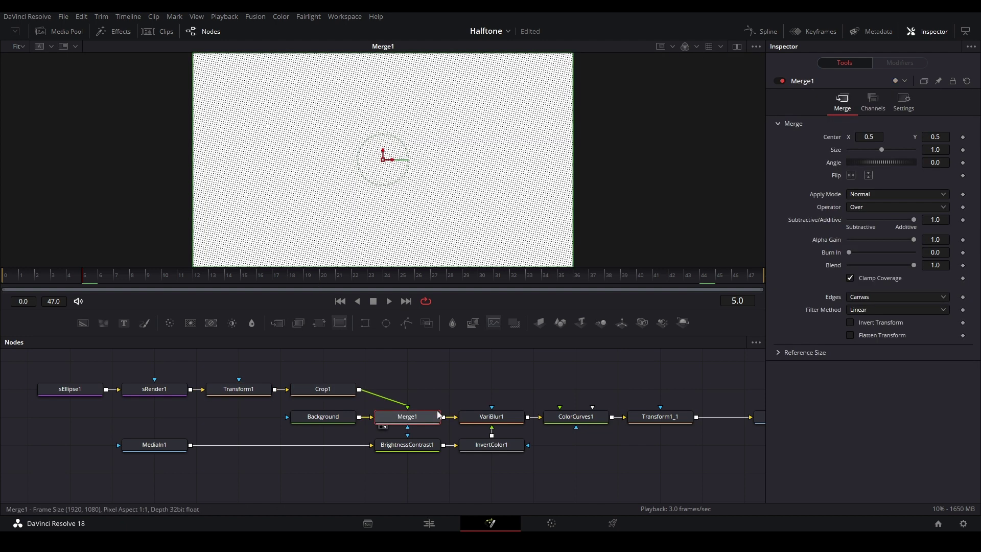
Step: View the outputs of VariBlur1 and InvertColor1 and examine the images up close
left_click(489, 416)
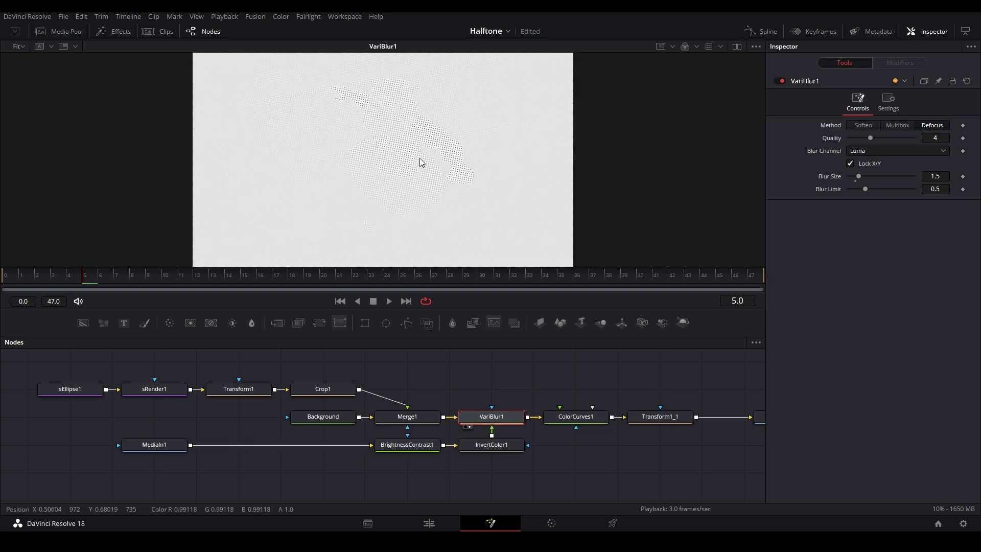
scroll(378, 96, "up", 3)
key("ctrl+f")
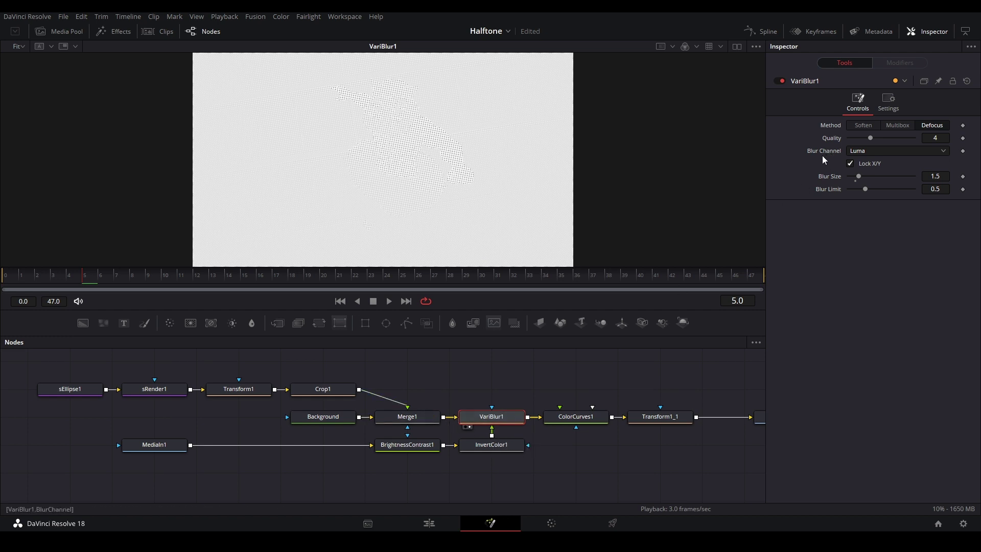
left_click_drag(477, 445, 440, 190)
scroll(406, 154, "up", 4)
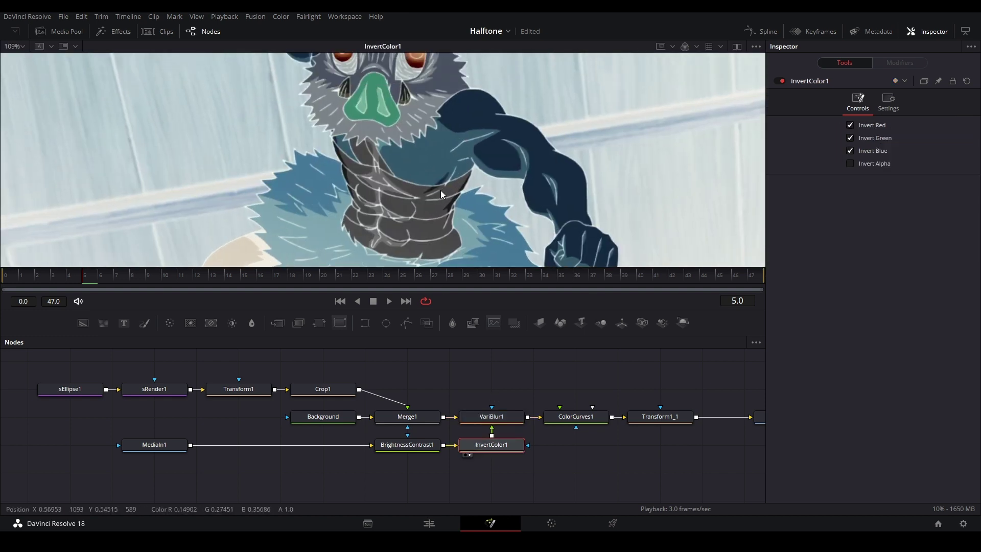
scroll(508, 199, "down", 1)
scroll(508, 201, "down", 2)
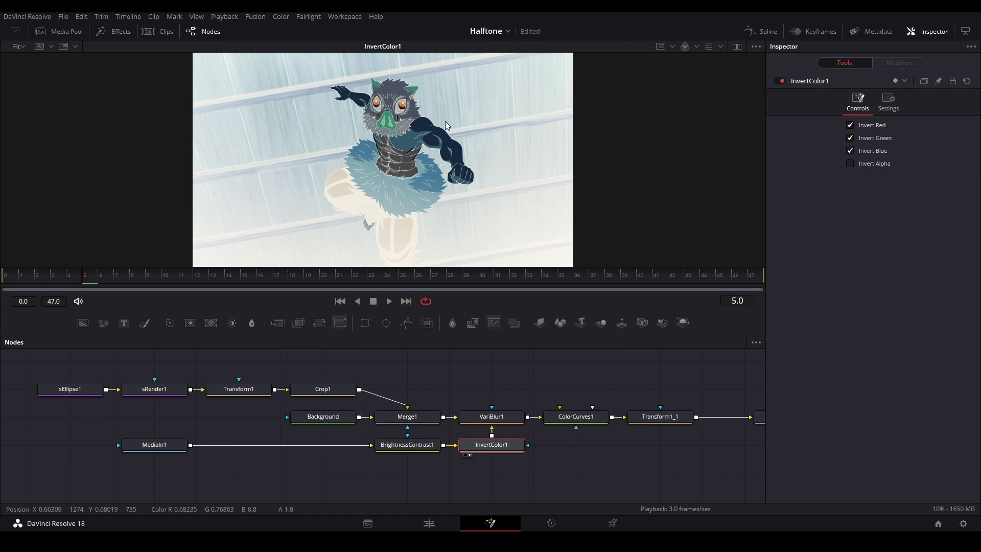
Step: Examine the light and dark areas of InvertColor1's image up close and compare them with VariBlur1's output
scroll(421, 130, "up", 5)
scroll(407, 125, "down", 2)
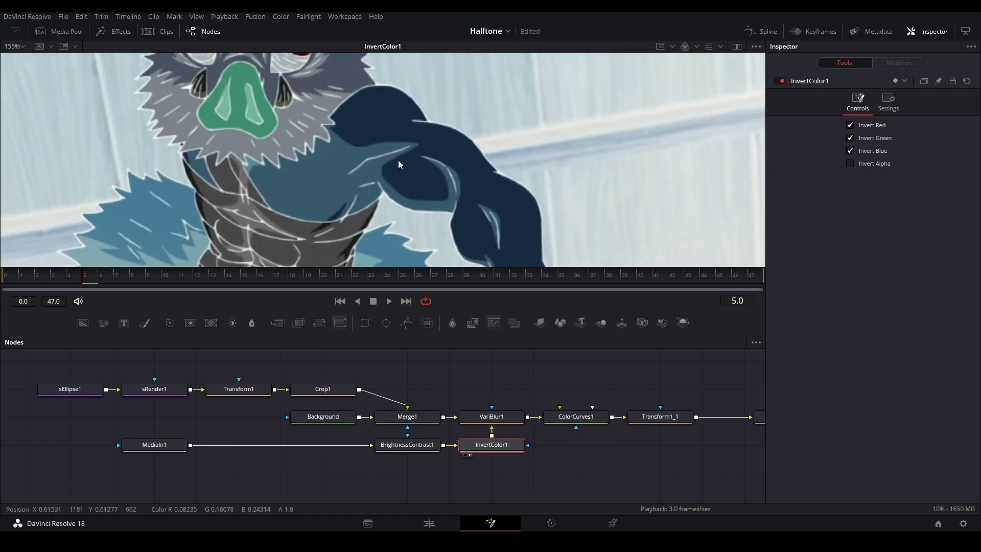
left_click_drag(369, 174, 593, 88)
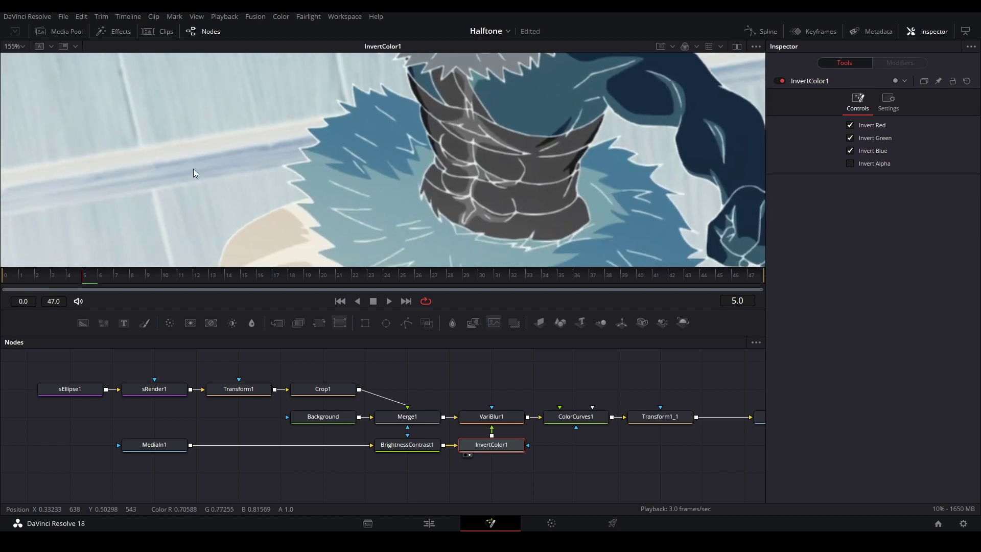
left_click(498, 416)
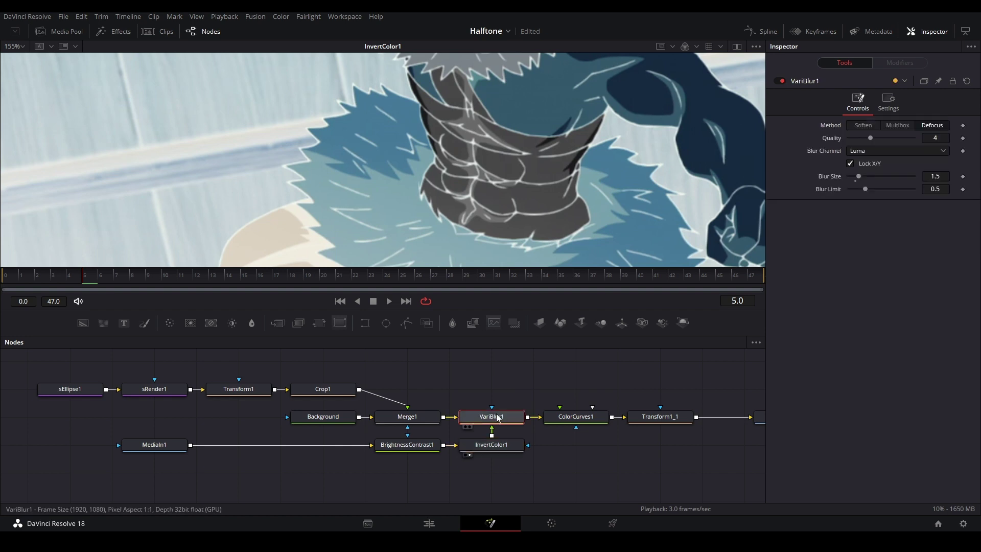
key("2")
key("ctrl+f")
scroll(313, 138, "up", 2)
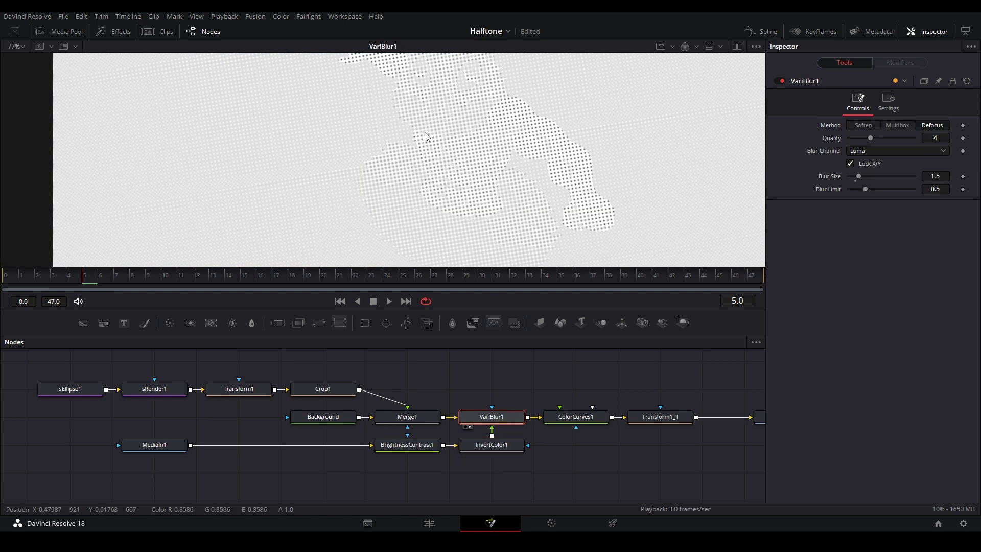
key("ctrl+f")
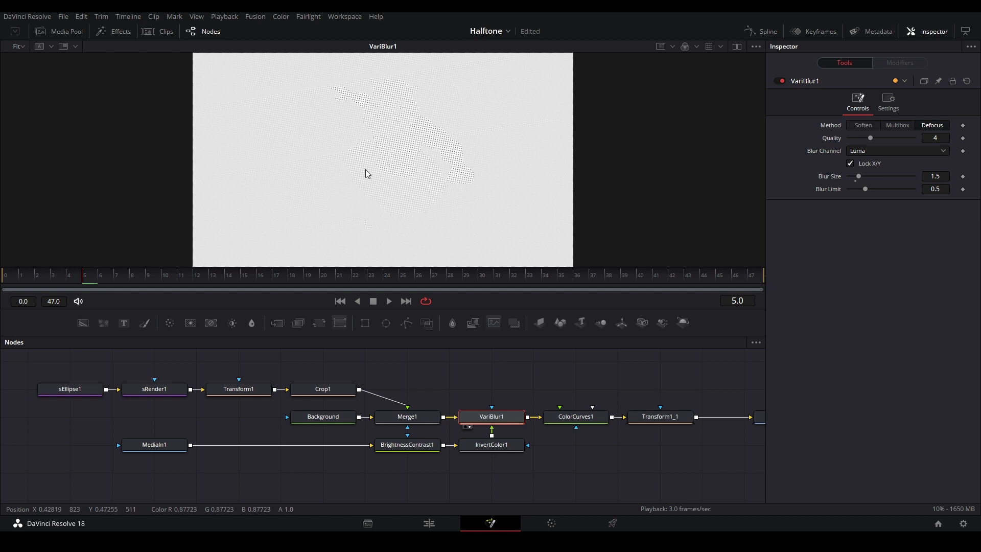
Step: View ColorCurves1's output and inspect the halftone dots both up close and across the whole image
left_click(572, 416)
key("1")
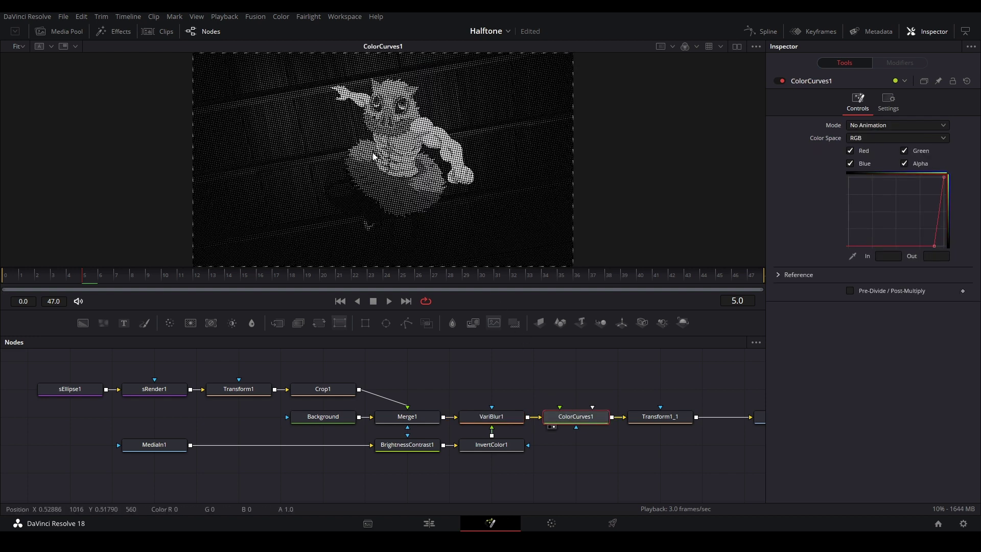
scroll(361, 142, "up", 2)
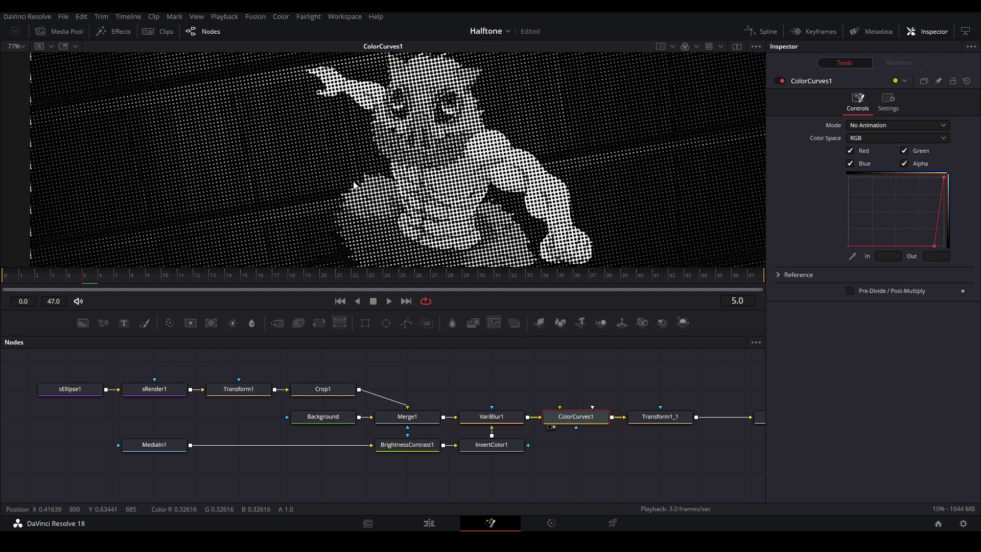
scroll(354, 184, "down", 3)
scroll(385, 184, "up", 10)
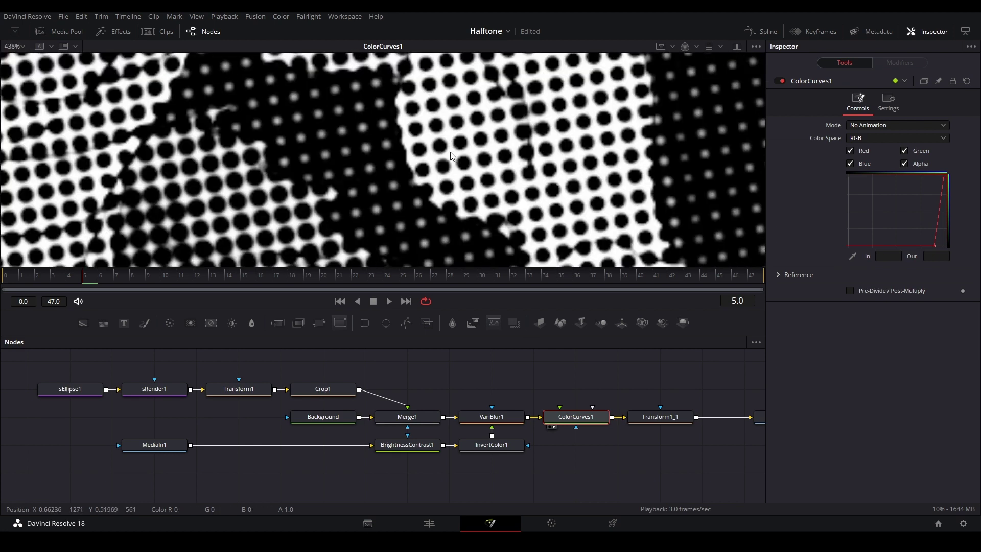
scroll(428, 141, "down", 3)
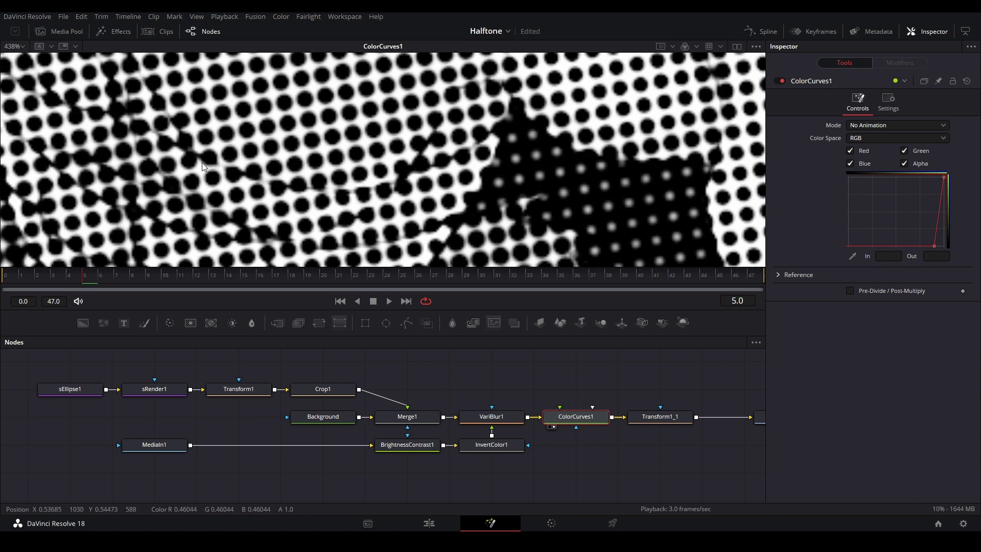
key("ctrl+f")
scroll(412, 112, "up", 3)
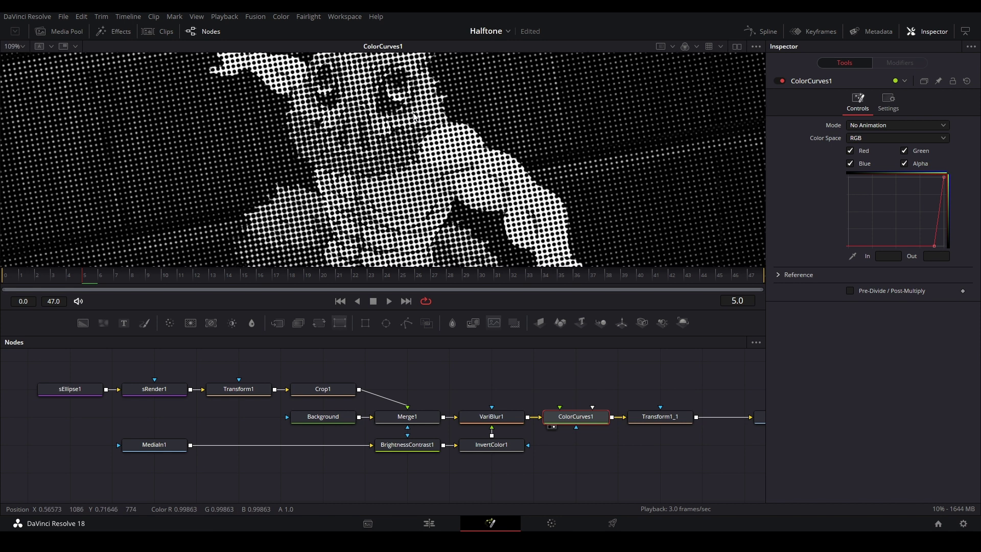
key("ctrl+f")
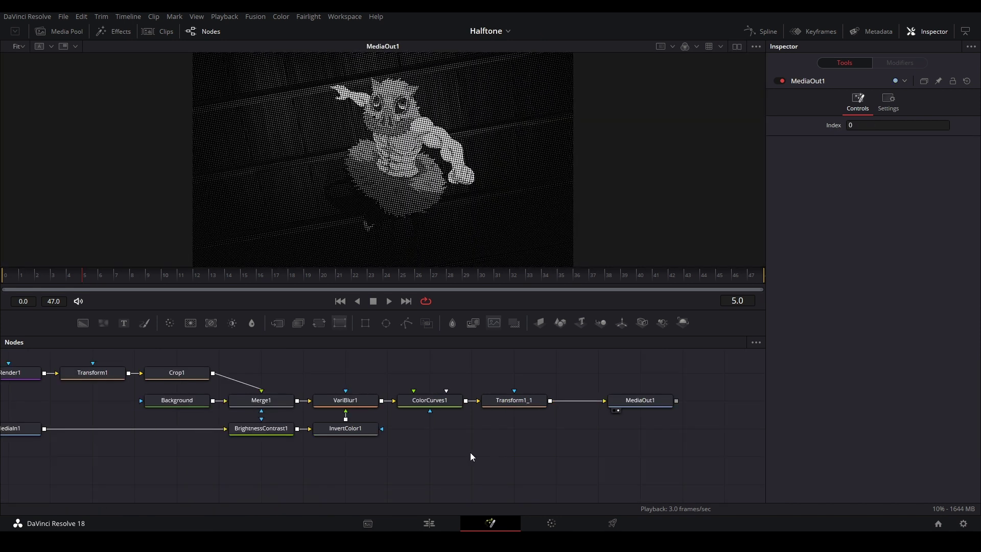
Step: Leave the finished halftone composition and switch to the Edit page to show its clip in the timeline
left_click_drag(435, 455, 515, 485)
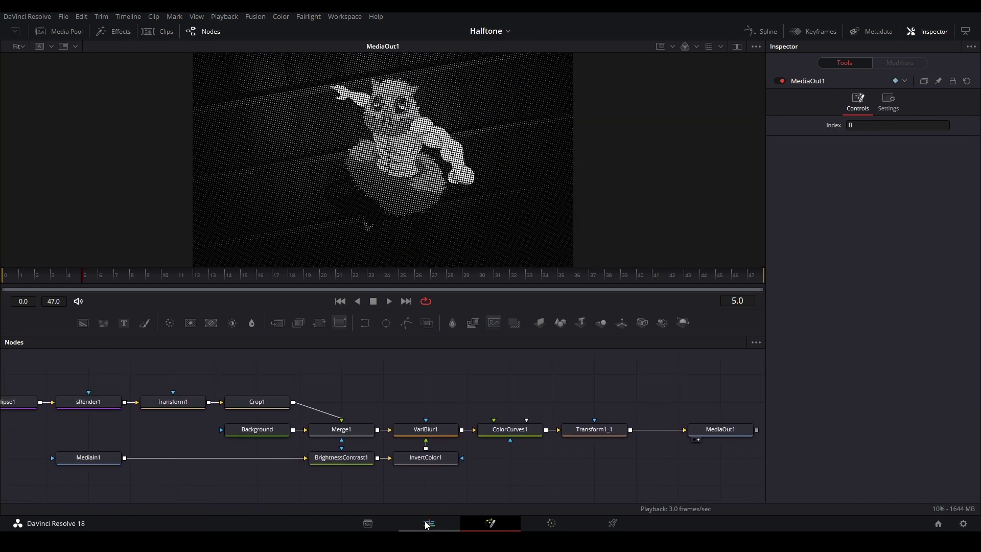
left_click(428, 523)
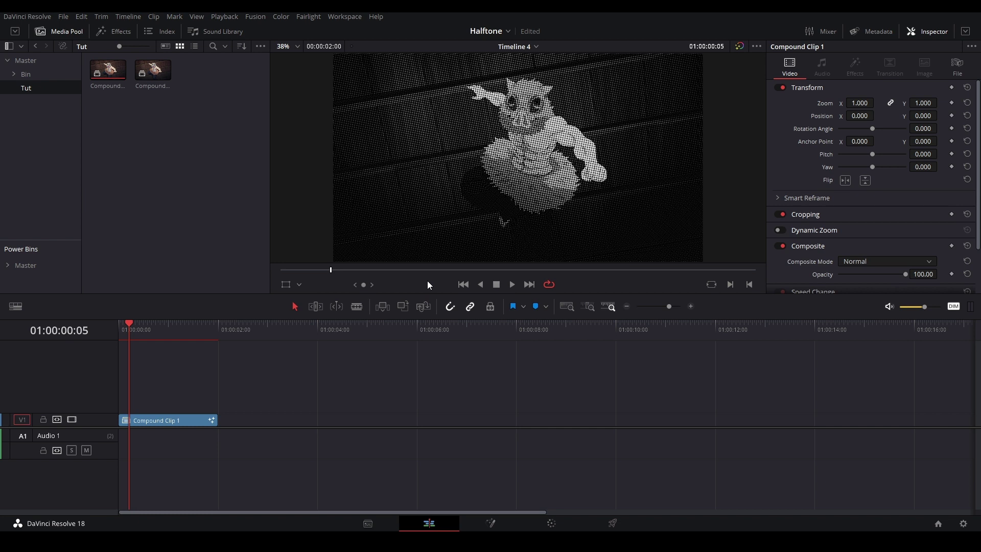